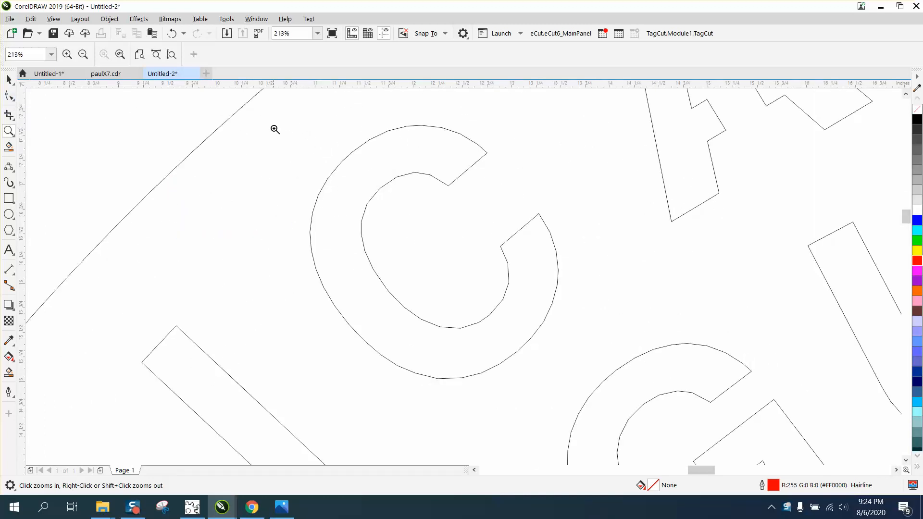
# Move a short segment of the letter C's inner curve in HURRICANE a short distance to the right, away from its outline.
pyautogui.moveTo(275, 130); pyautogui.dragTo(661, 408)
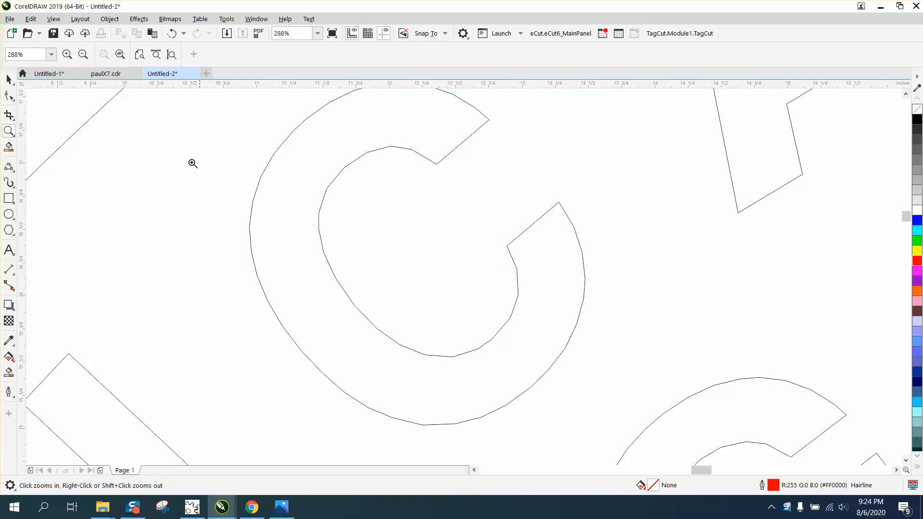
pyautogui.click(9, 79)
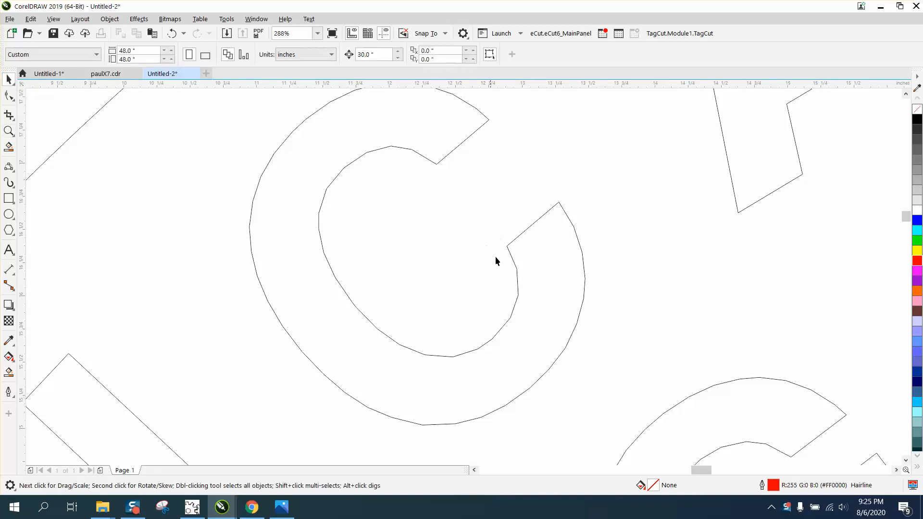
pyautogui.click(518, 284)
pyautogui.moveTo(517, 286); pyautogui.dragTo(553, 284)
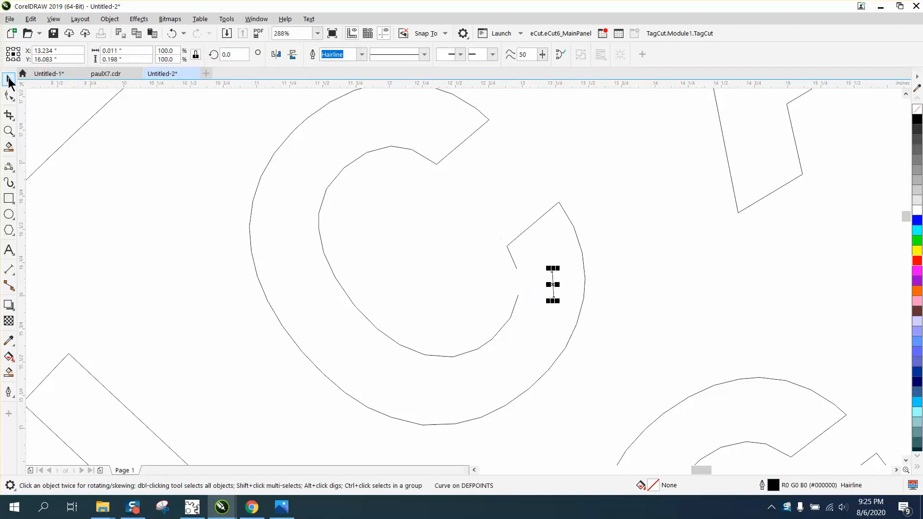
pyautogui.scroll(-3, 514, 273)
pyautogui.press('Escape')
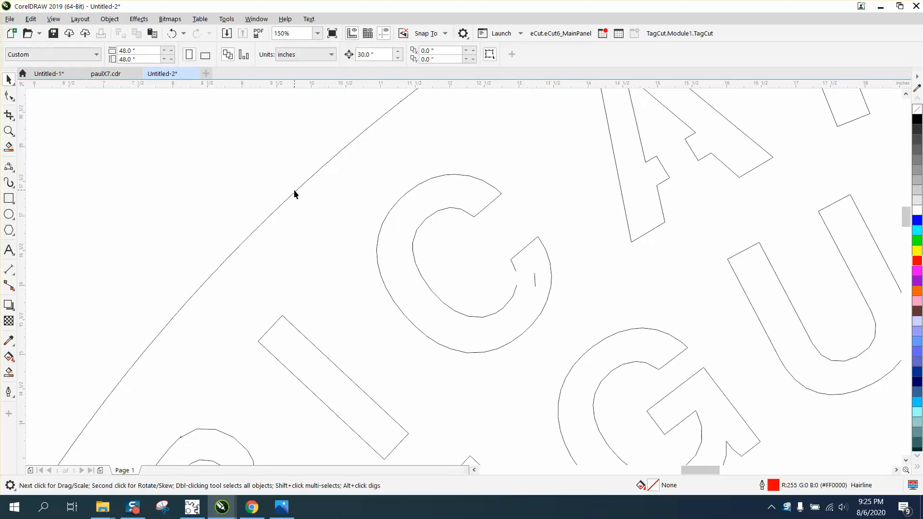
# Nudge the large outer circle 30 inches to the right and back again.
pyautogui.scroll(-4, 239, 160)
pyautogui.scroll(-2, 243, 163)
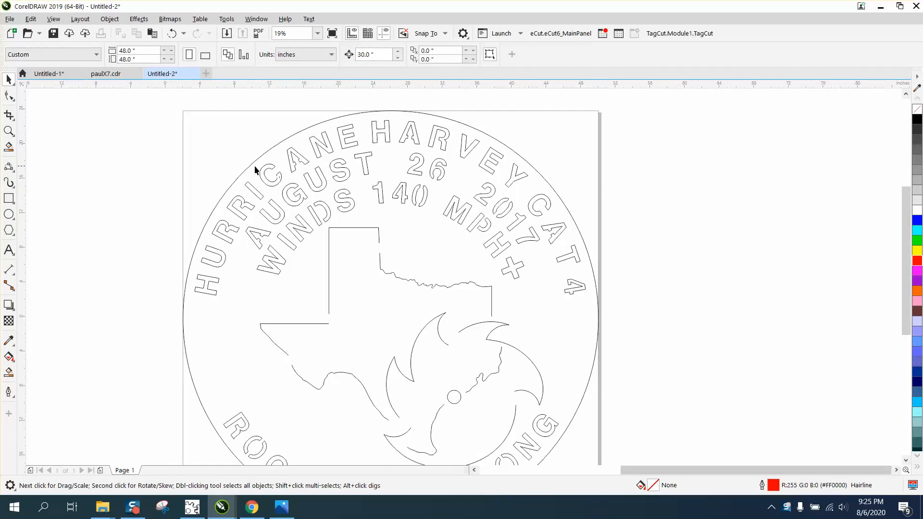
pyautogui.click(371, 54)
pyautogui.click(485, 133)
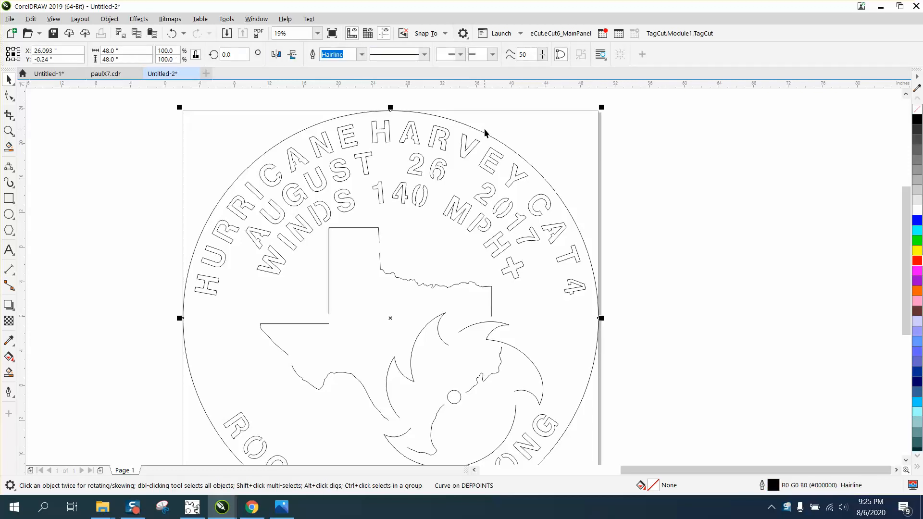
pyautogui.press('Right')
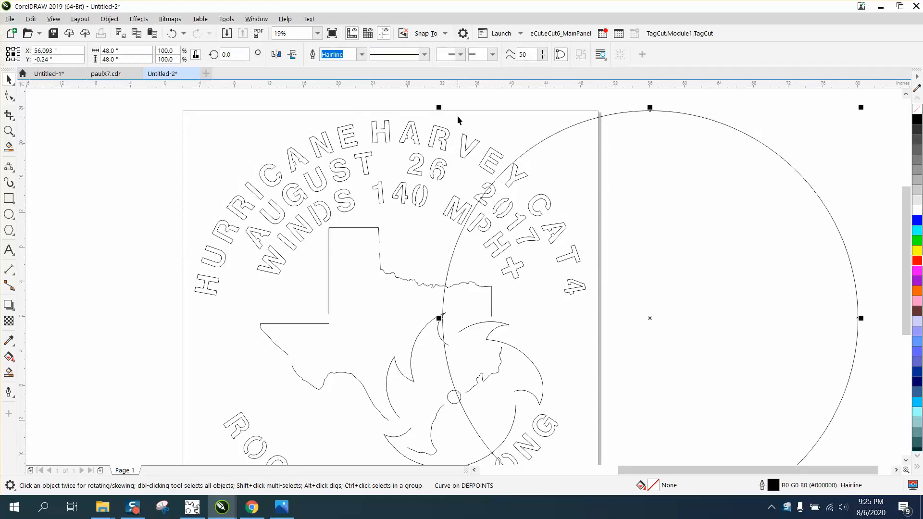
pyautogui.press('Left')
# Set the nudge distance to 50 inches and nudge the large outer circle right, clear of the artwork.
pyautogui.click(452, 90)
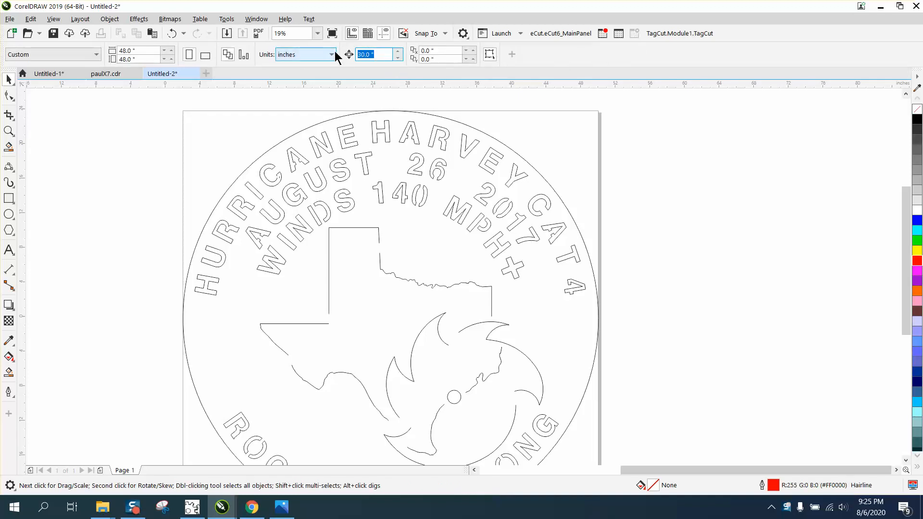
pyautogui.write('50')
pyautogui.press('Return')
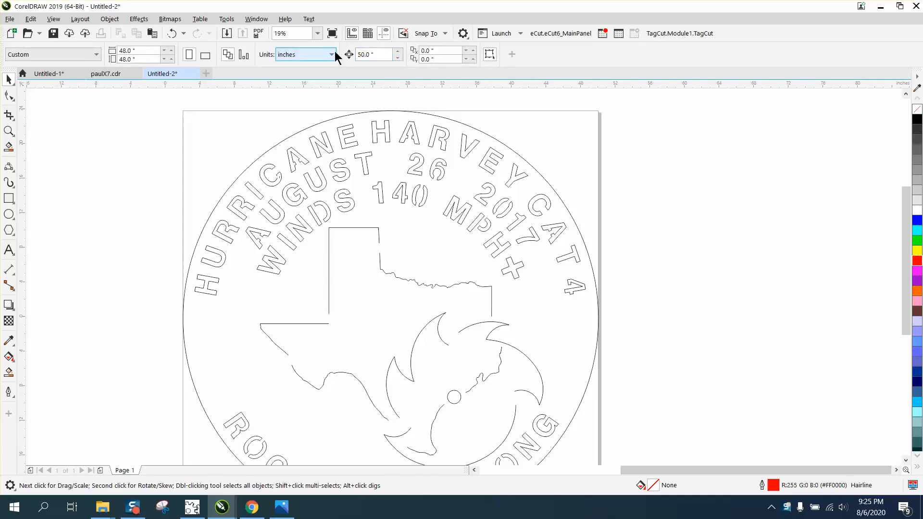
pyautogui.click(551, 188)
pyautogui.press('Right')
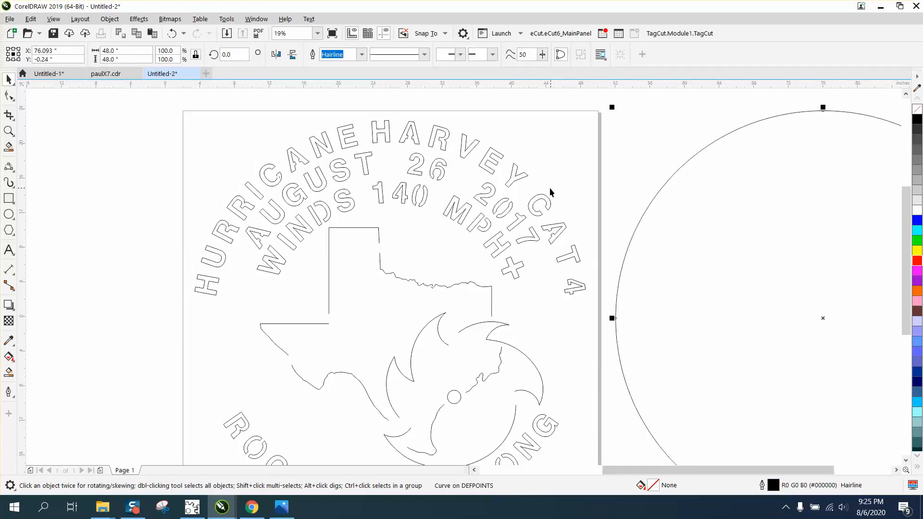
# Examine the nodes of the moved outer circle with the Shape tool.
pyautogui.scroll(-1, 550, 187)
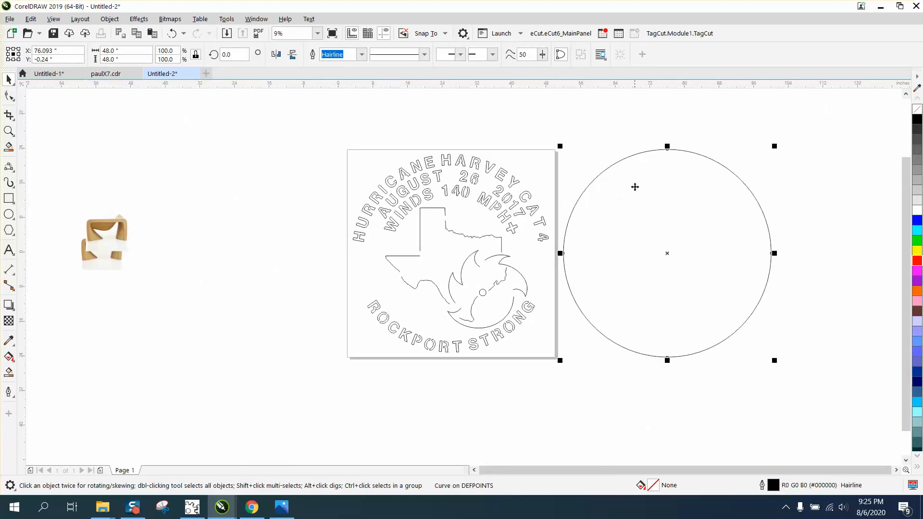
pyautogui.click(12, 99)
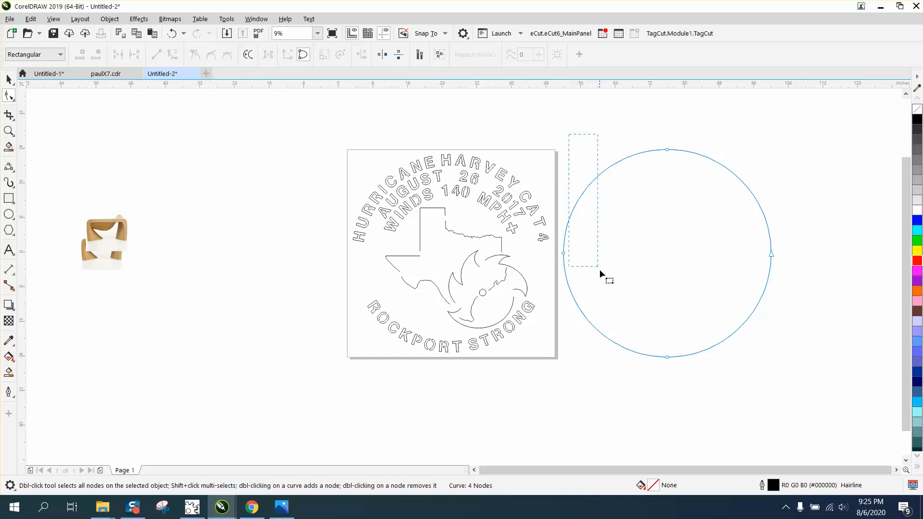
pyautogui.moveTo(598, 269); pyautogui.dragTo(813, 384)
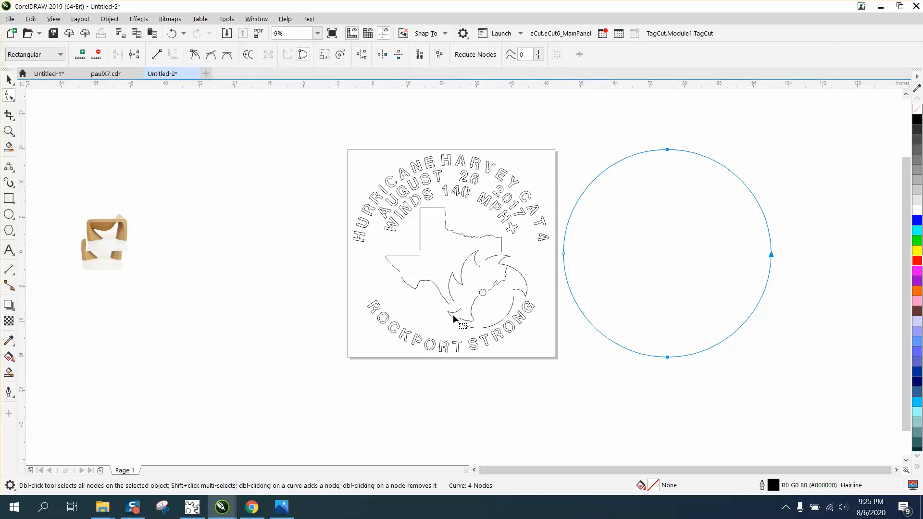
# Undo the outer circle's moves and the displacement of the letter C's segment.
pyautogui.click(8, 130)
pyautogui.moveTo(342, 165); pyautogui.dragTo(431, 208)
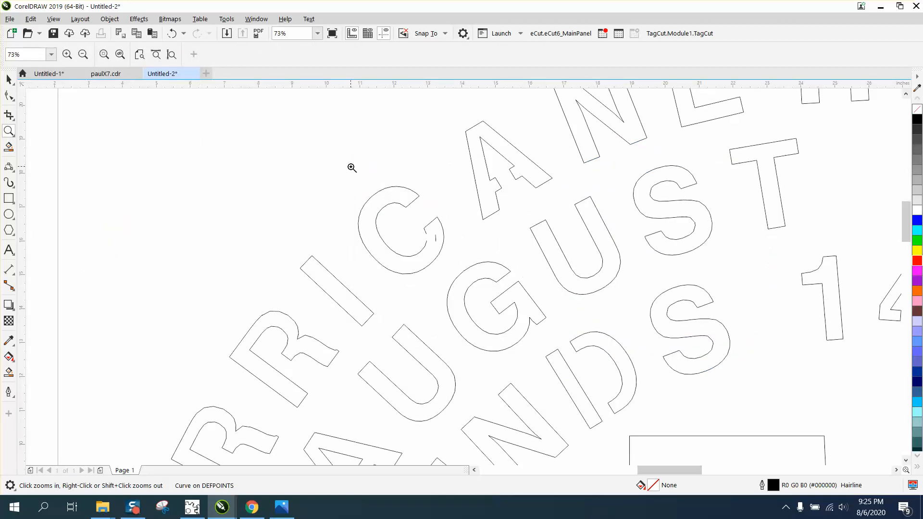
pyautogui.moveTo(352, 167); pyautogui.dragTo(508, 304)
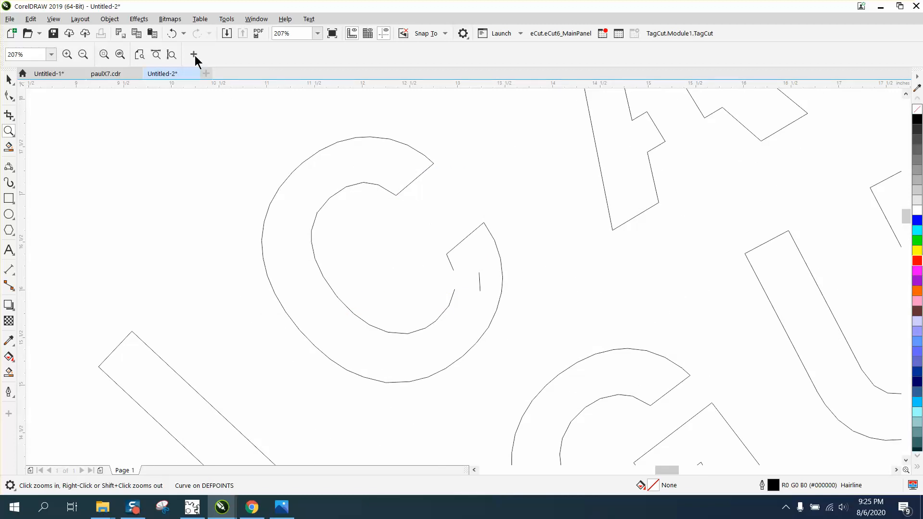
pyautogui.click(172, 33)
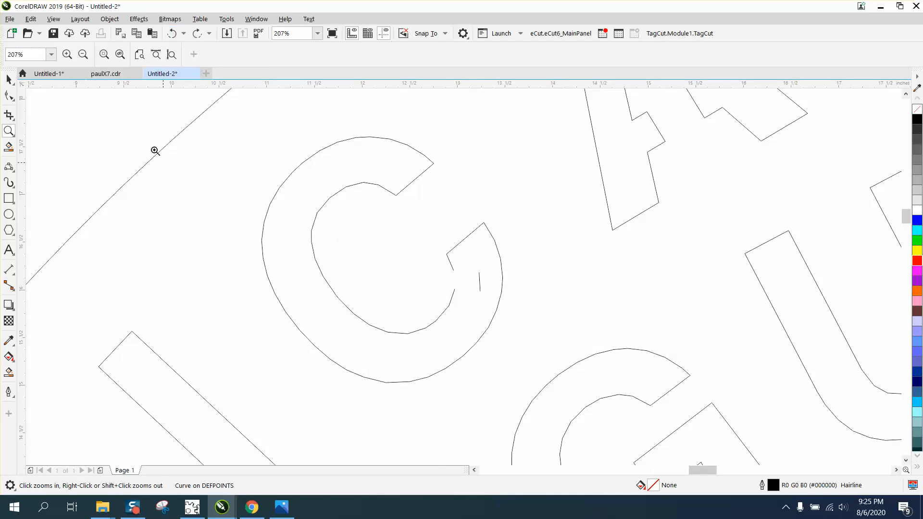
pyautogui.click(167, 34)
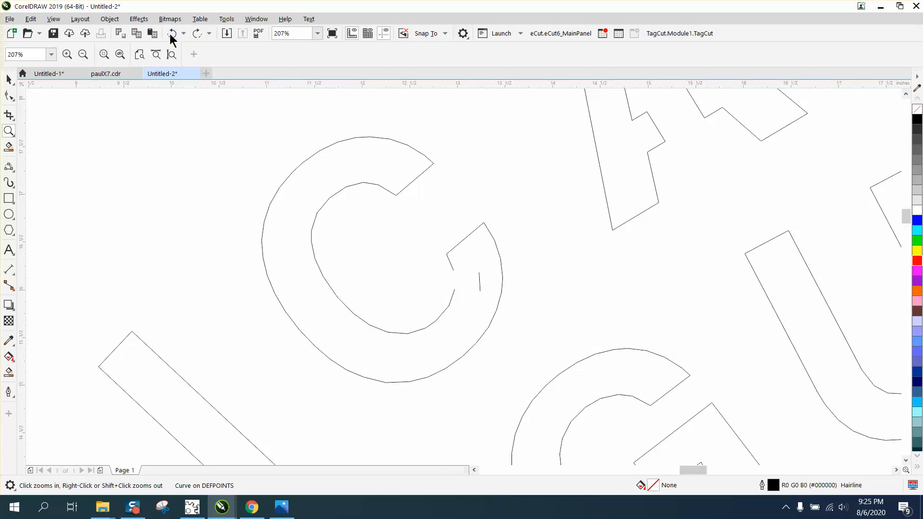
pyautogui.click(170, 34)
pyautogui.click(171, 34)
pyautogui.scroll(-2, 284, 191)
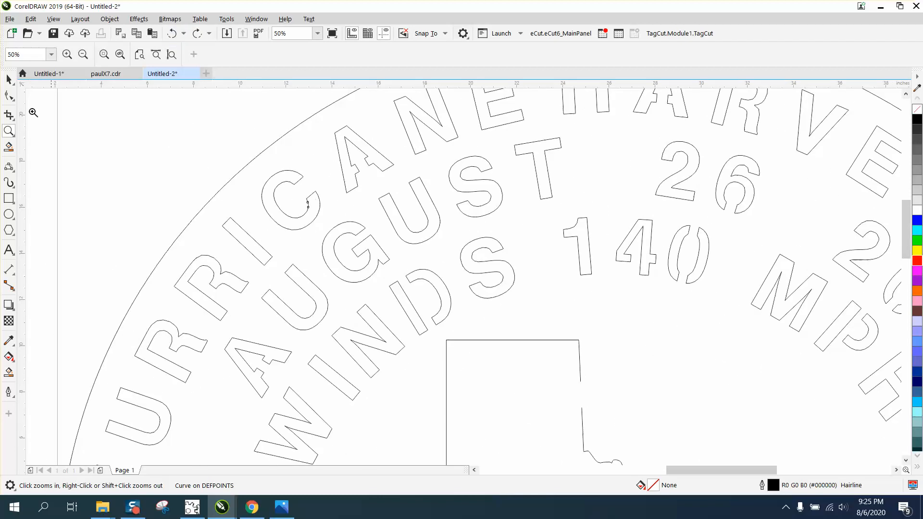
# Set the nudge distance to 50 inches and nudge the large outer circle right, off the page.
pyautogui.click(8, 80)
pyautogui.click(202, 122)
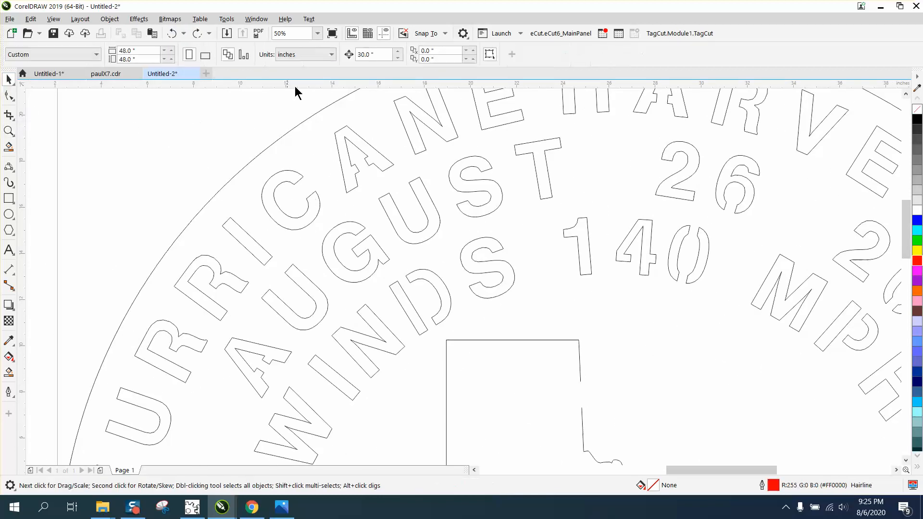
pyautogui.doubleClick(376, 55)
pyautogui.write('50')
pyautogui.click(330, 103)
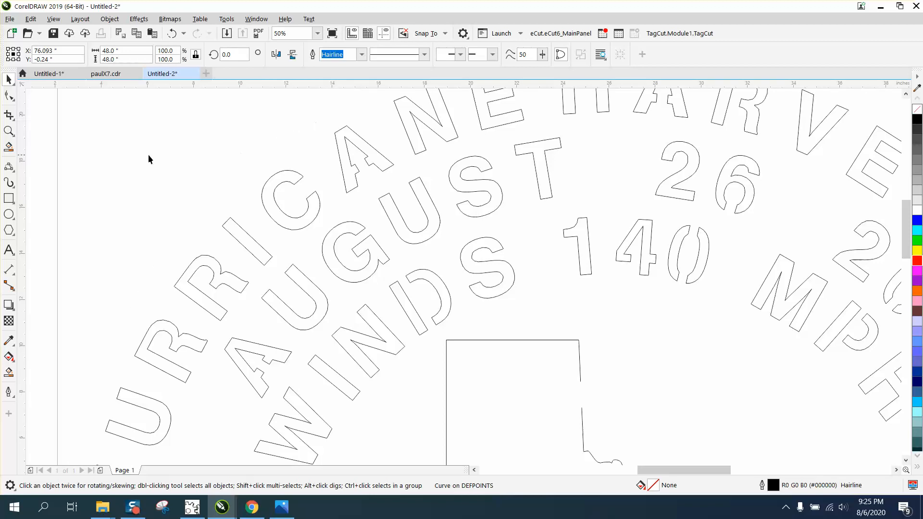
# Examine the nodes of a single inner segment of the letter C in HURRICANE with the Shape tool.
pyautogui.press('z')
pyautogui.moveTo(214, 152); pyautogui.dragTo(434, 289)
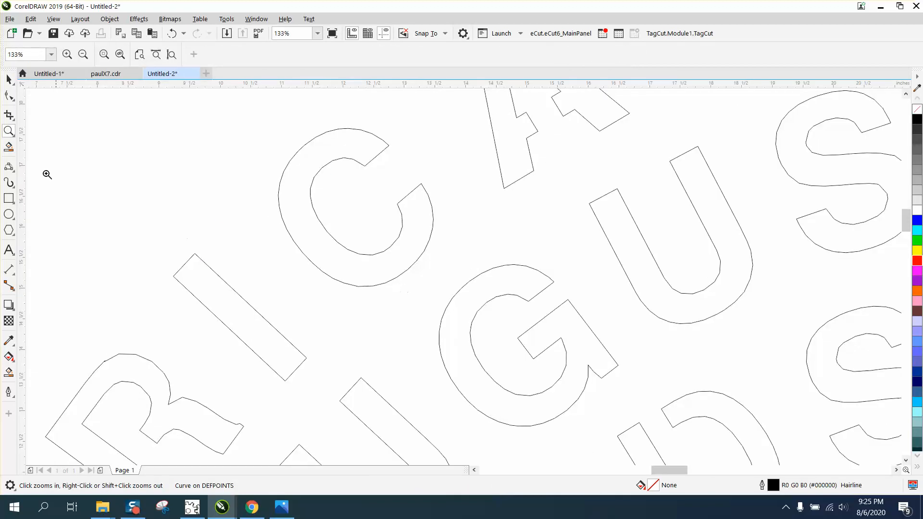
pyautogui.click(8, 95)
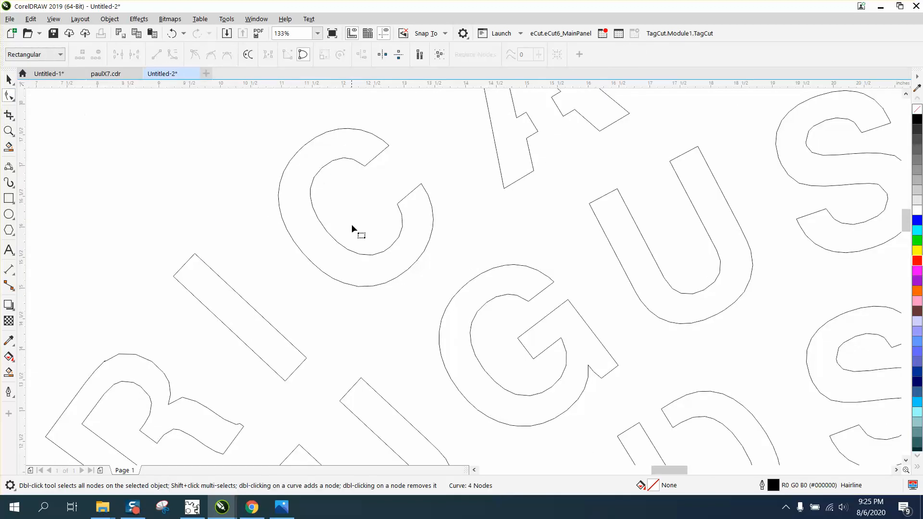
pyautogui.click(322, 169)
pyautogui.click(342, 158)
pyautogui.moveTo(314, 156); pyautogui.dragTo(352, 183)
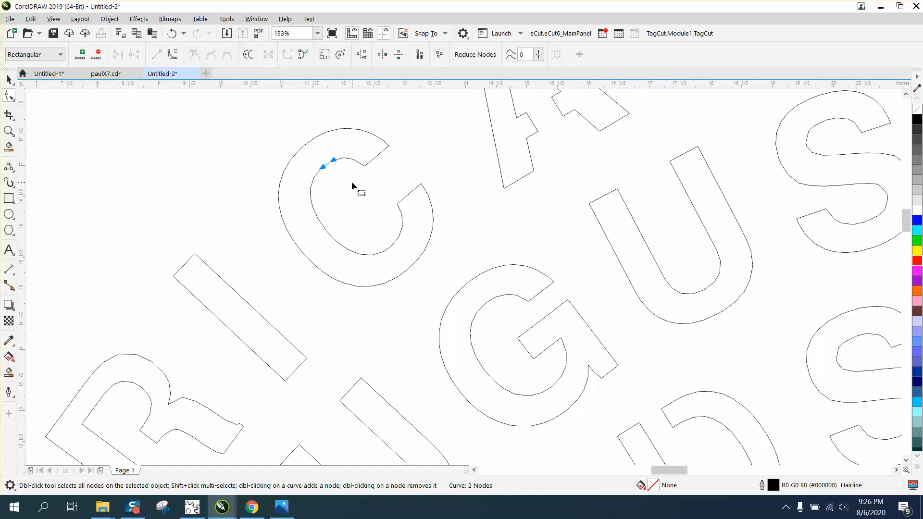
# Cycle the selection through the separate line segments along the letter C's outline to examine how it is built.
pyautogui.click(9, 80)
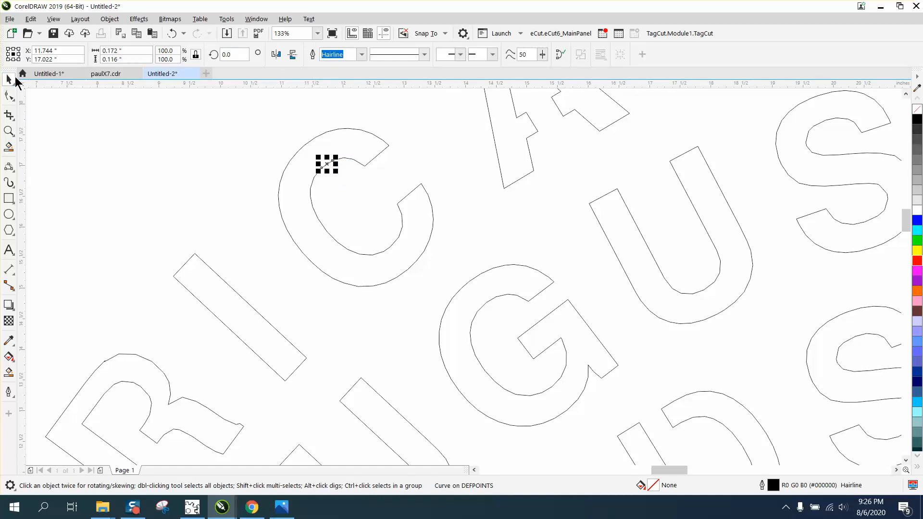
pyautogui.press('Tab')
pyautogui.press('Tab')
pyautogui.press('Tab')
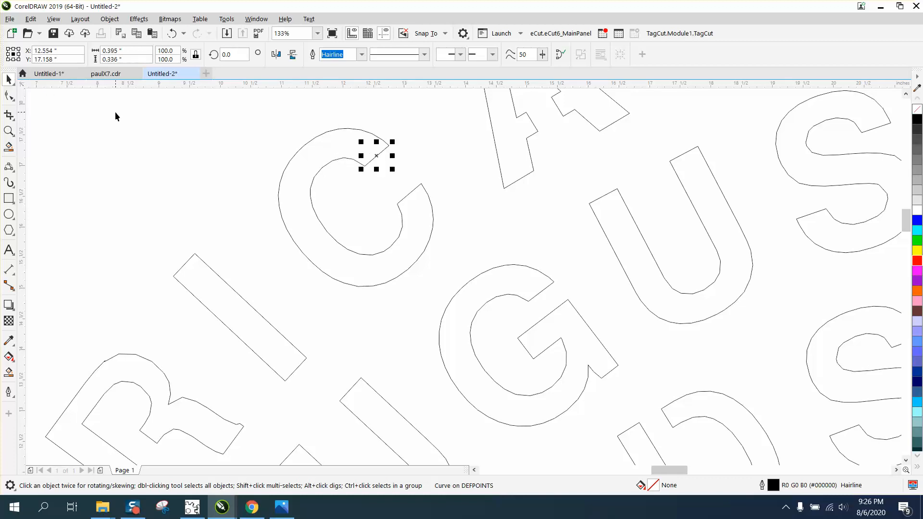
pyautogui.press('Tab')
pyautogui.press('Tab')
pyautogui.press('Tab')
pyautogui.press('Tab')
pyautogui.press('Tab')
pyautogui.press('Tab')
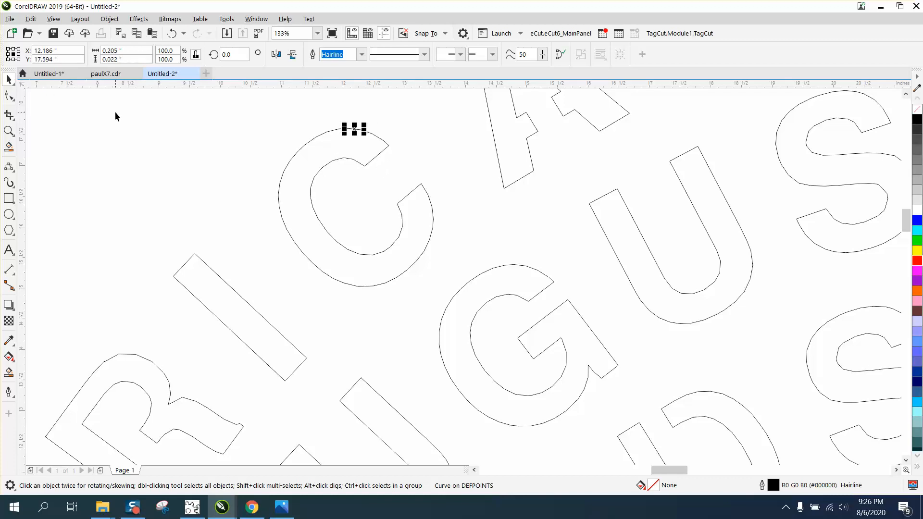
pyautogui.press('Tab')
pyautogui.press('Tab')
pyautogui.press('Tab')
pyautogui.press('Tab')
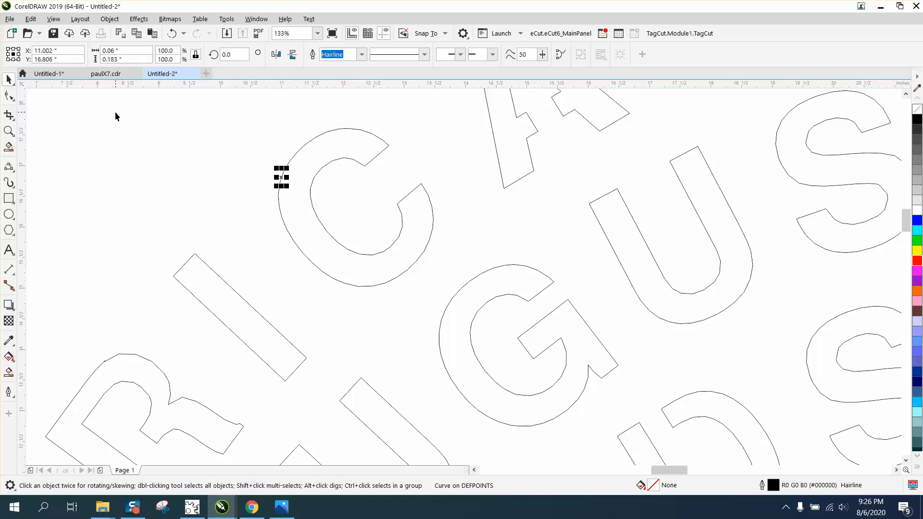
pyautogui.press('Tab')
pyautogui.press('Tab')
pyautogui.press('Tab')
pyautogui.press('Tab')
pyautogui.press('Tab')
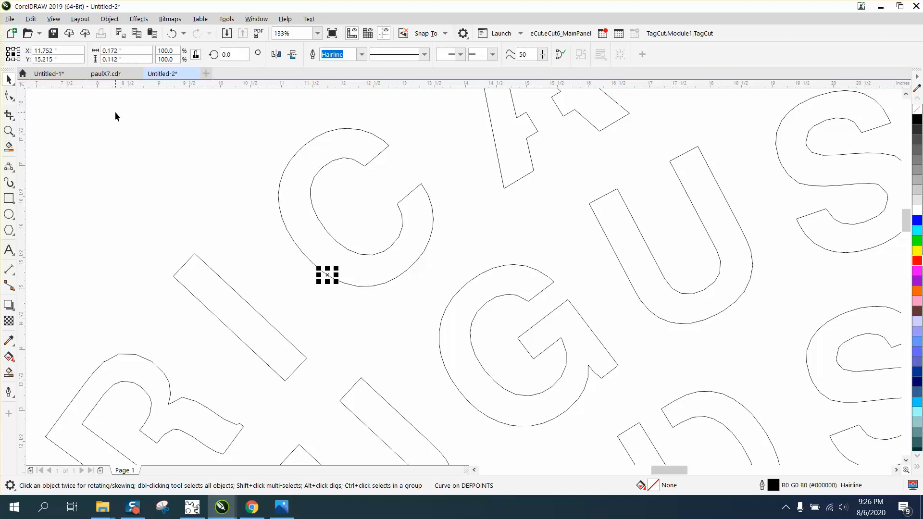
pyautogui.press('Tab')
pyautogui.press('Tab')
pyautogui.press('Tab')
pyautogui.press('Tab')
pyautogui.press('Tab')
# Undo and redo the outer circle's move off the page.
pyautogui.click(170, 32)
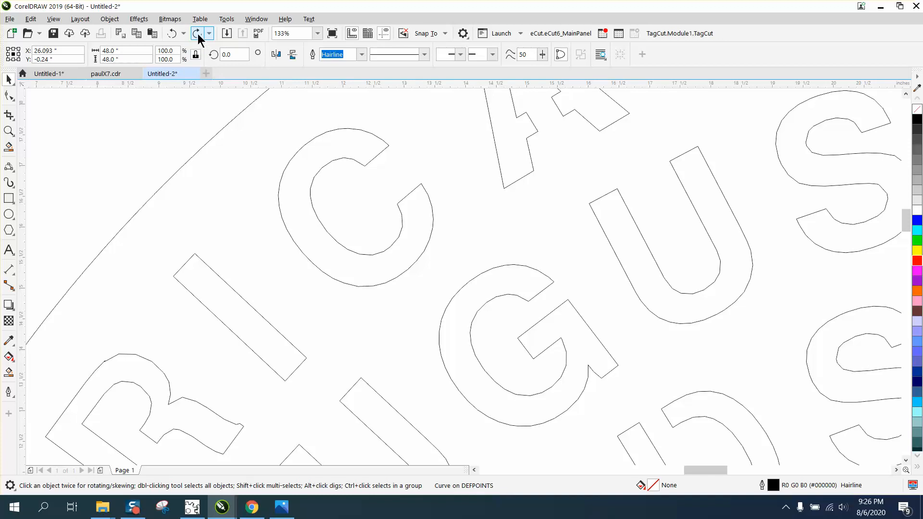
pyautogui.click(196, 33)
pyautogui.scroll(-2, 344, 195)
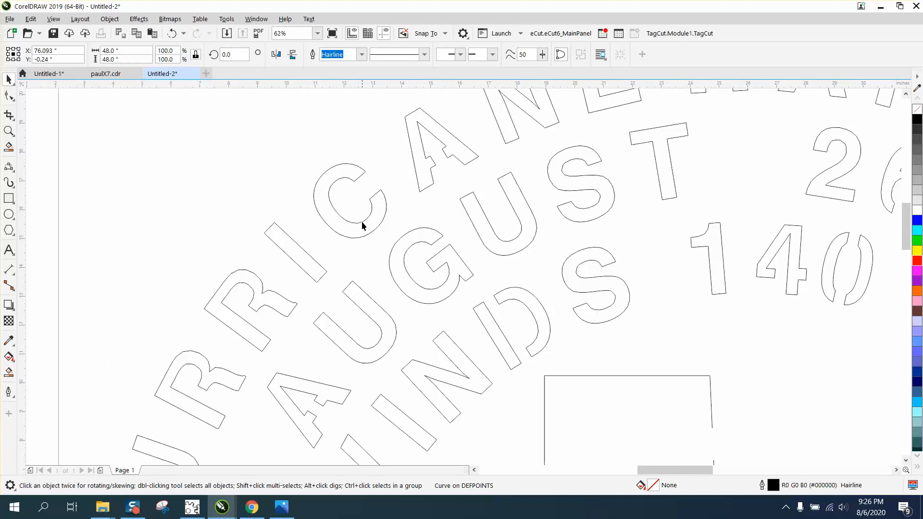
# Clear the selection and set the nudge distance to 3 inches.
pyautogui.click(218, 108)
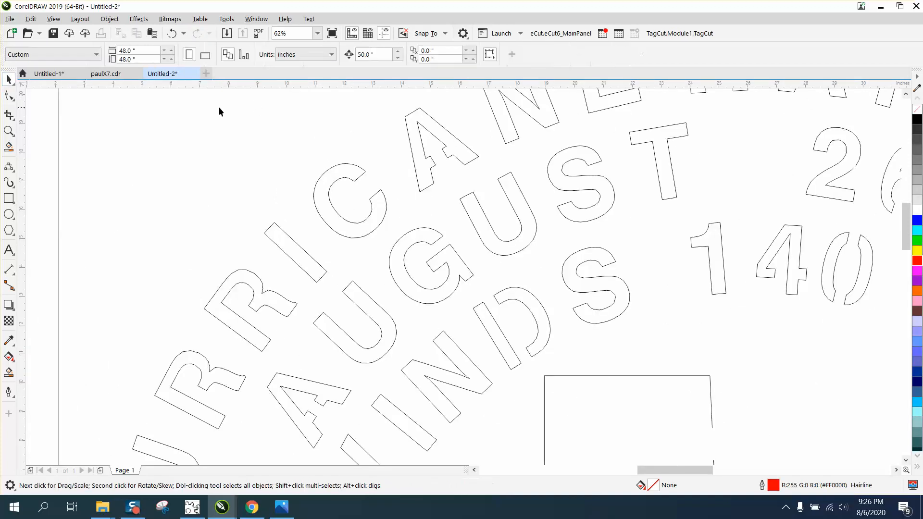
pyautogui.doubleClick(378, 54)
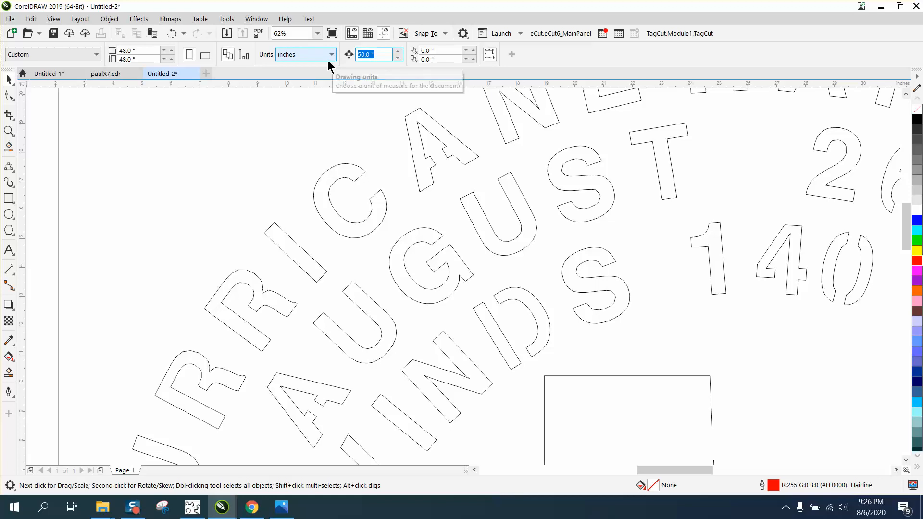
pyautogui.write('3')
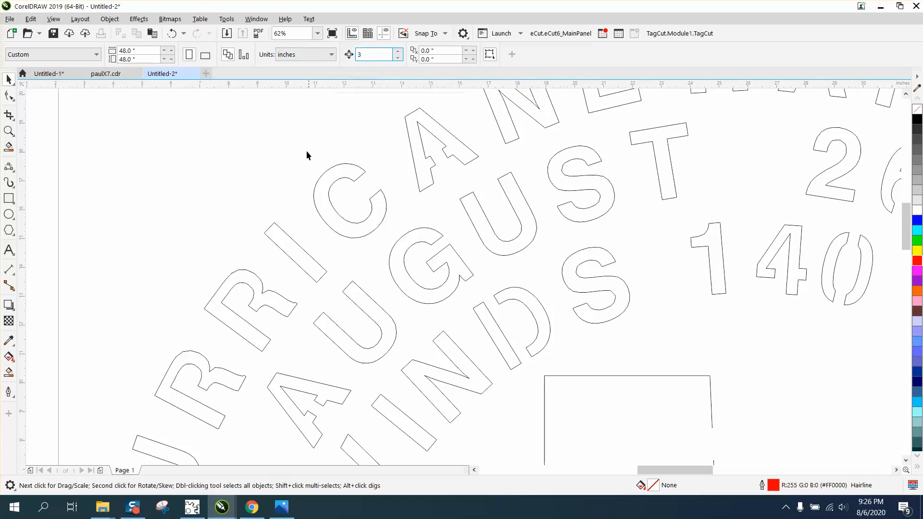
# Create a closed copy of the letter C in HURRICANE using Smart Fill with no fill and a red hairline outline.
pyautogui.click(9, 372)
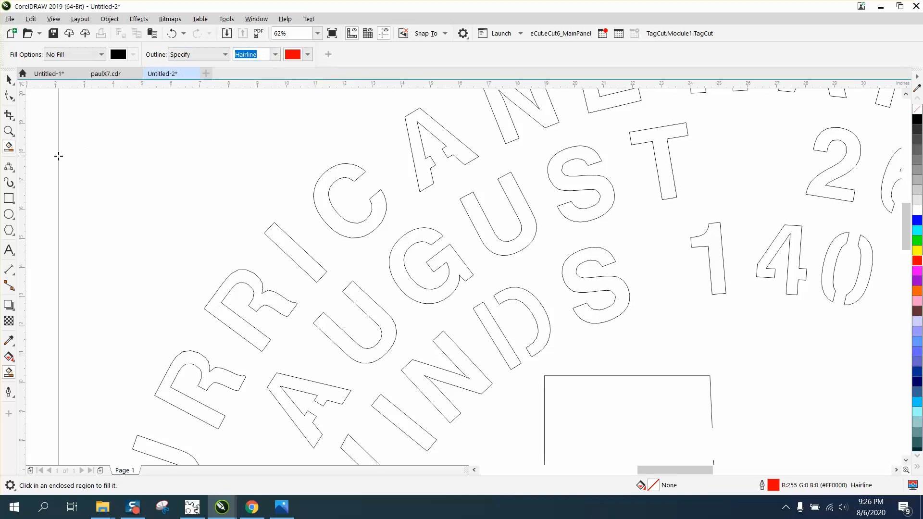
pyautogui.click(322, 212)
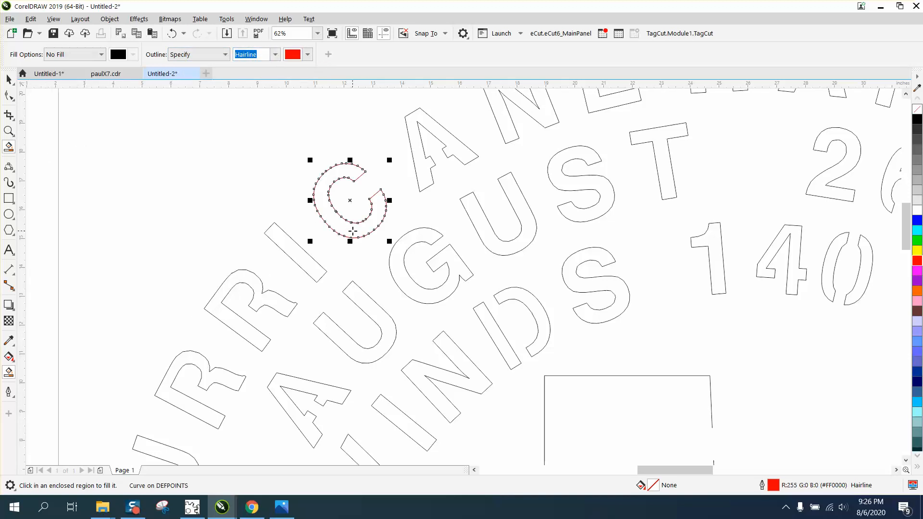
# Move the red copy of the C 6 inches left of the original and display its nodes for inspection.
pyautogui.press('Left')
pyautogui.press('Left')
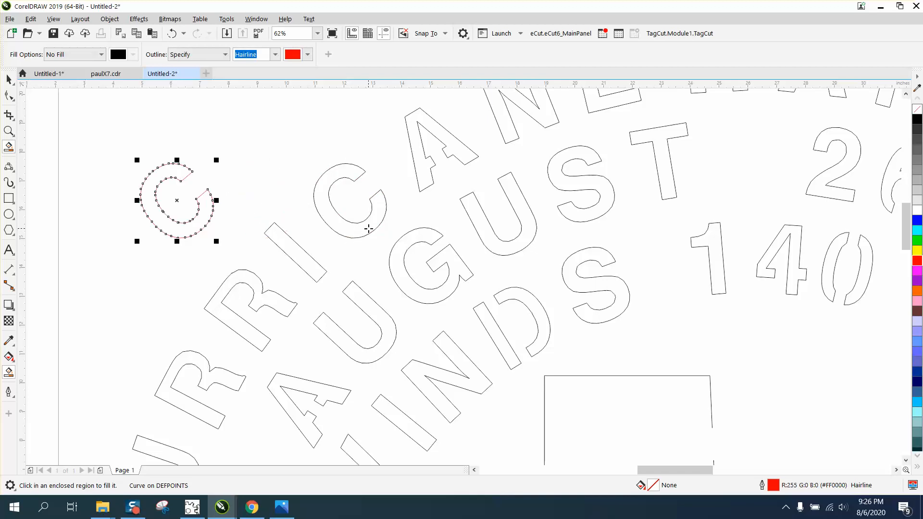
pyautogui.click(8, 79)
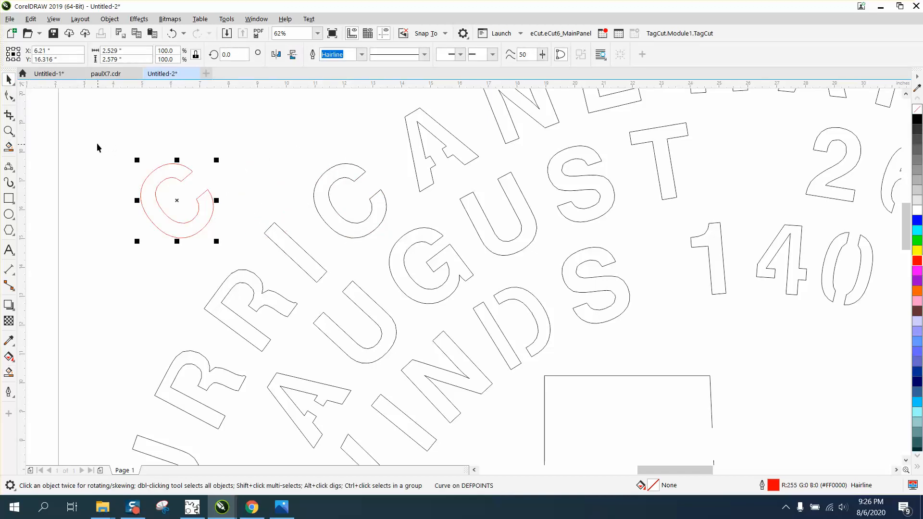
pyautogui.press('F10')
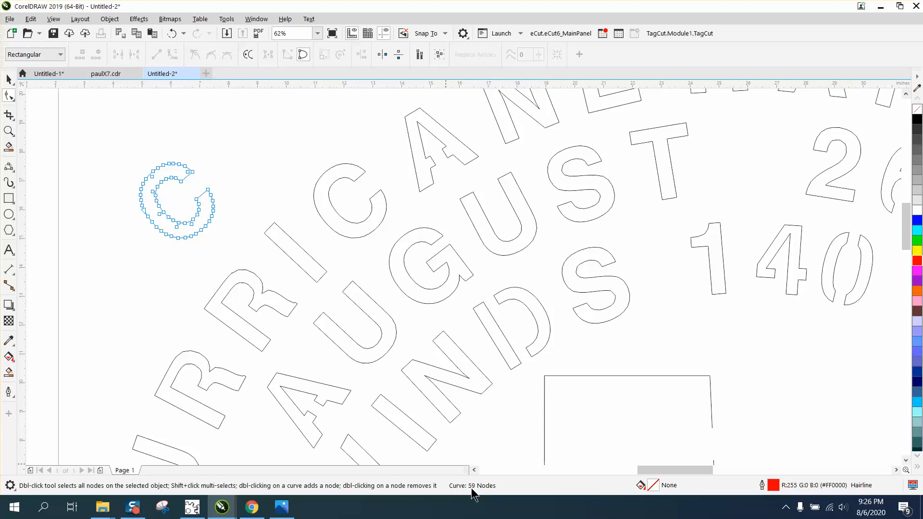
pyautogui.press('z')
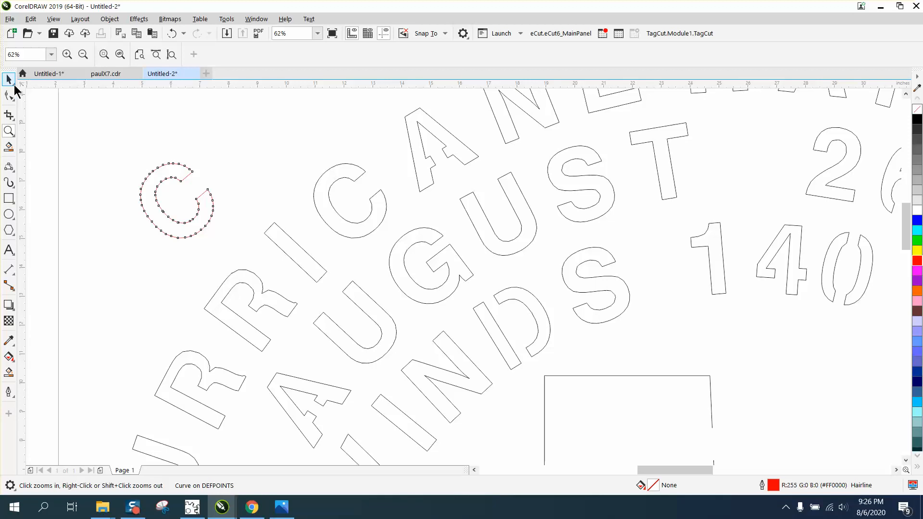
# Select all the original black line segments of the C in HURRICANE with a freehand outline and delete them.
pyautogui.click(14, 89)
pyautogui.click(50, 96)
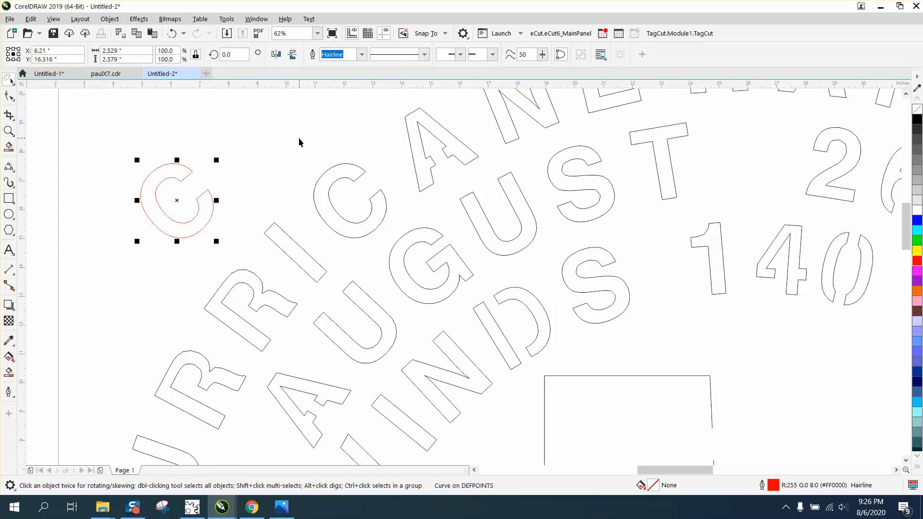
pyautogui.moveTo(299, 137); pyautogui.dragTo(301, 203)
pyautogui.moveTo(362, 249)
pyautogui.mouseDown()
pyautogui.moveTo(384, 247)
pyautogui.moveTo(397, 223)
pyautogui.moveTo(390, 150)
pyautogui.mouseUp()
pyautogui.press('Delete')
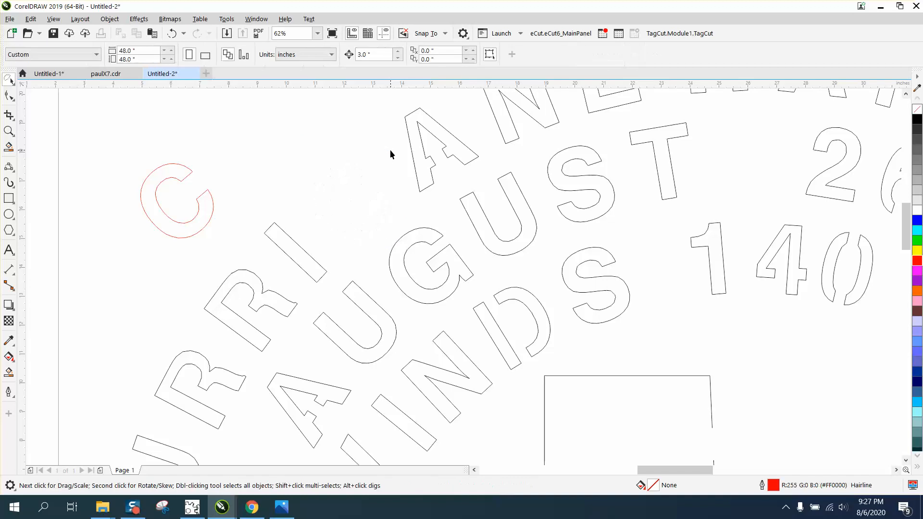
# Select all nodes of the red C and reduce them with a curve smoothness of 10.
pyautogui.click(8, 131)
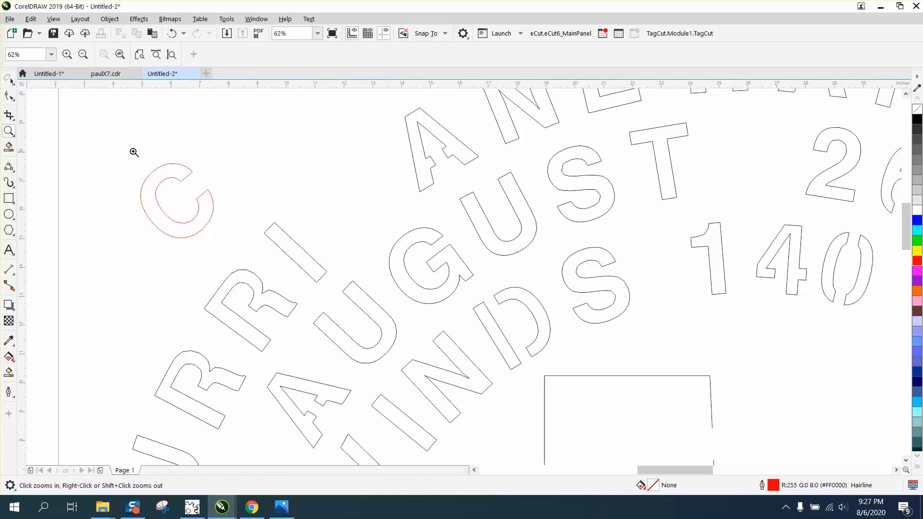
pyautogui.moveTo(113, 140); pyautogui.dragTo(249, 254)
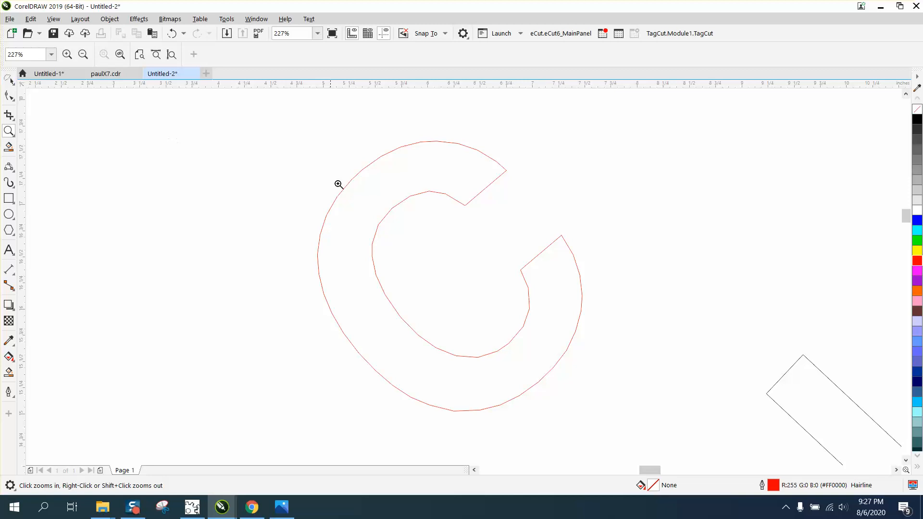
pyautogui.click(13, 99)
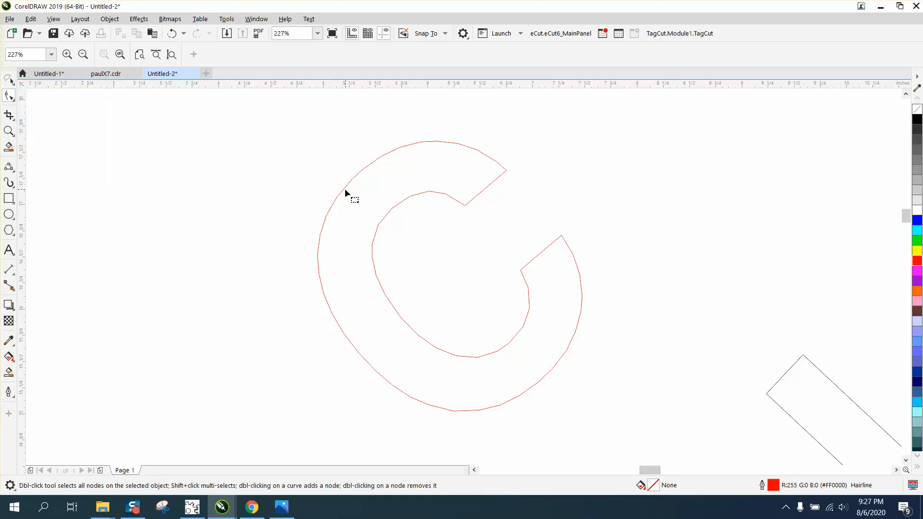
pyautogui.press('F10')
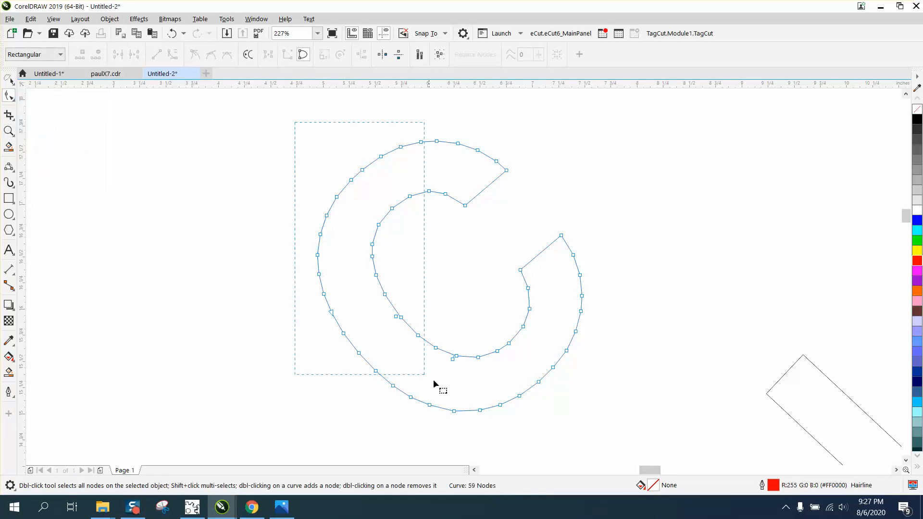
pyautogui.moveTo(626, 444); pyautogui.dragTo(627, 445)
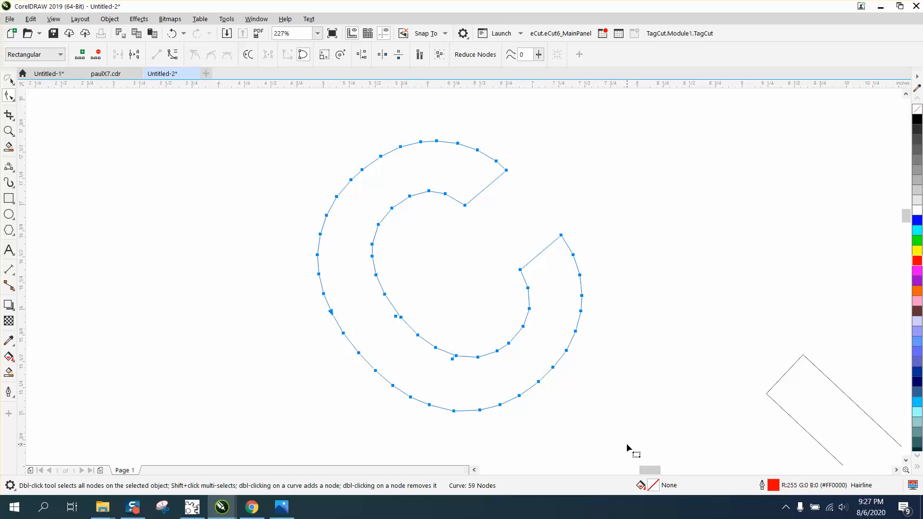
pyautogui.click(524, 54)
pyautogui.write('1')
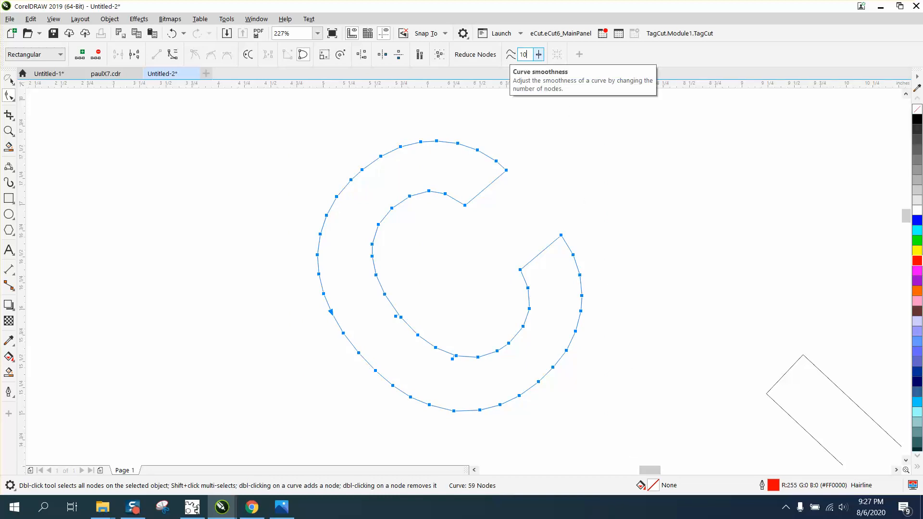
pyautogui.write('0')
pyautogui.press('Return')
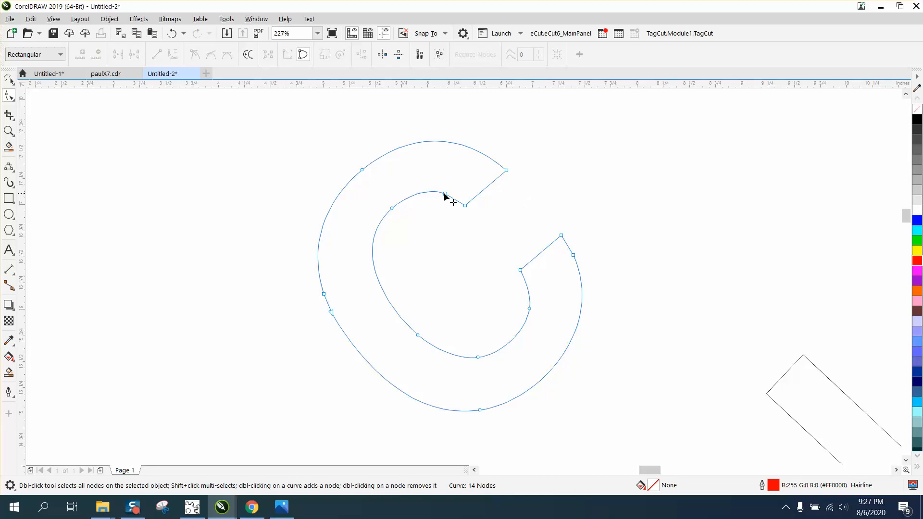
# Delete the surplus nodes along the red C's inner curve and on the upper and left parts of its outer curve.
pyautogui.click(446, 195)
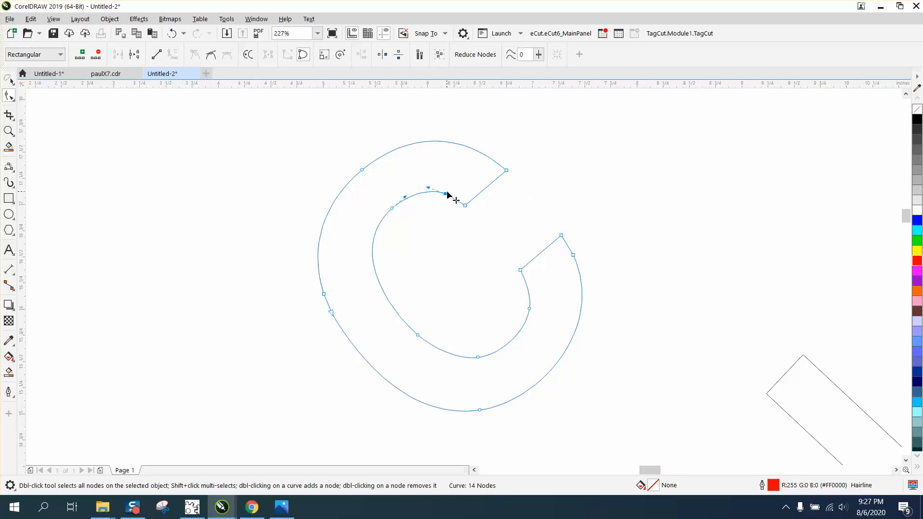
pyautogui.press('Delete')
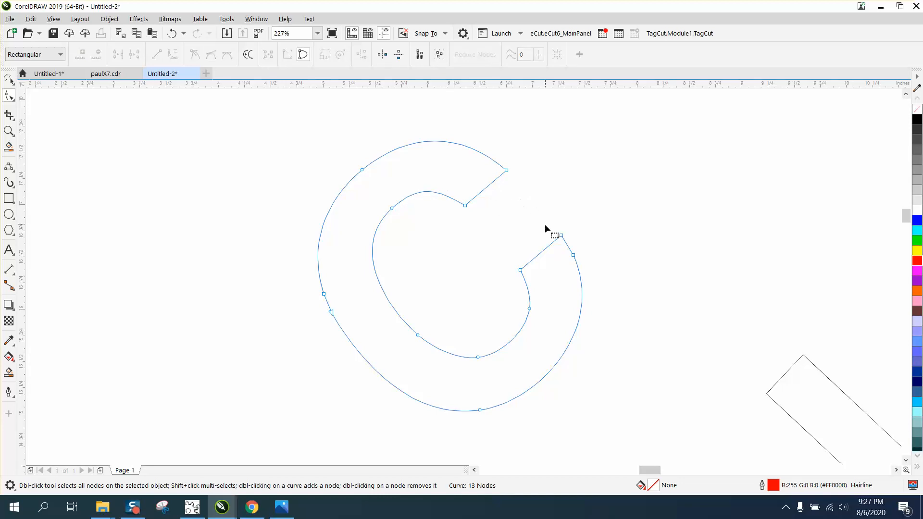
pyautogui.click(530, 309)
pyautogui.press('Delete')
pyautogui.click(363, 172)
pyautogui.press('Delete')
pyautogui.click(324, 294)
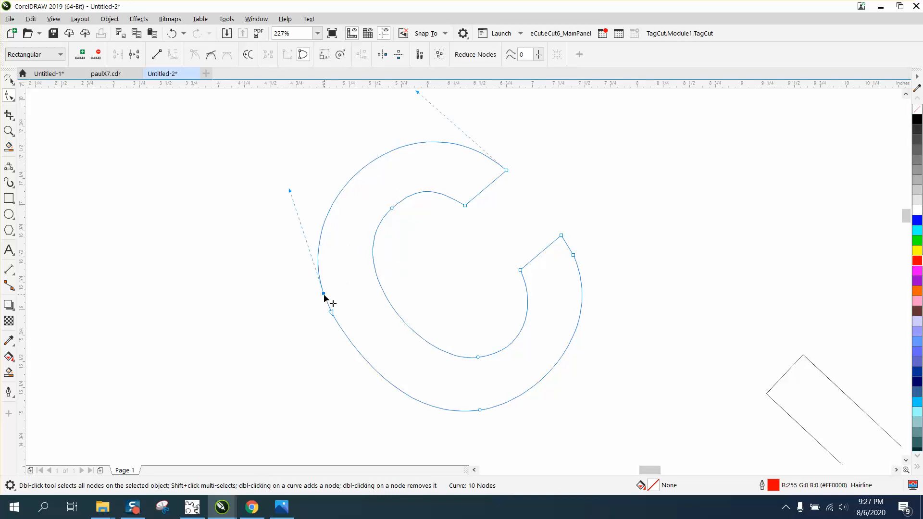
pyautogui.press('Delete')
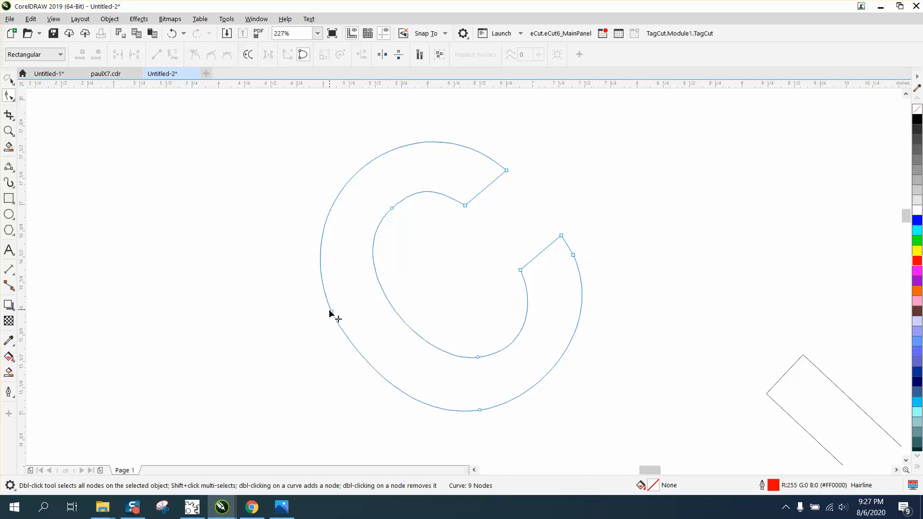
# Pull the outer-left node's upper handle slightly outward to round the C, and delete the extra outer node beside the opening's lower tip.
pyautogui.click(330, 313)
pyautogui.moveTo(278, 189); pyautogui.dragTo(273, 187)
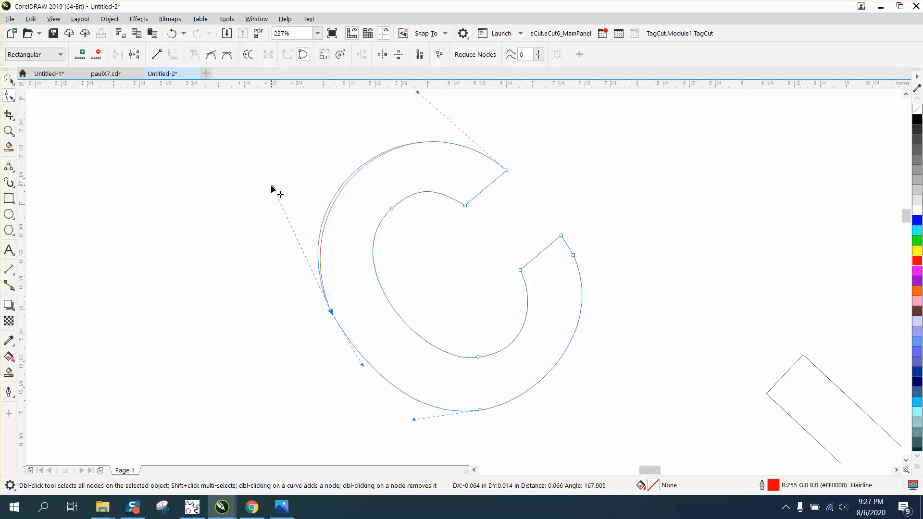
pyautogui.click(572, 255)
pyautogui.press('Delete')
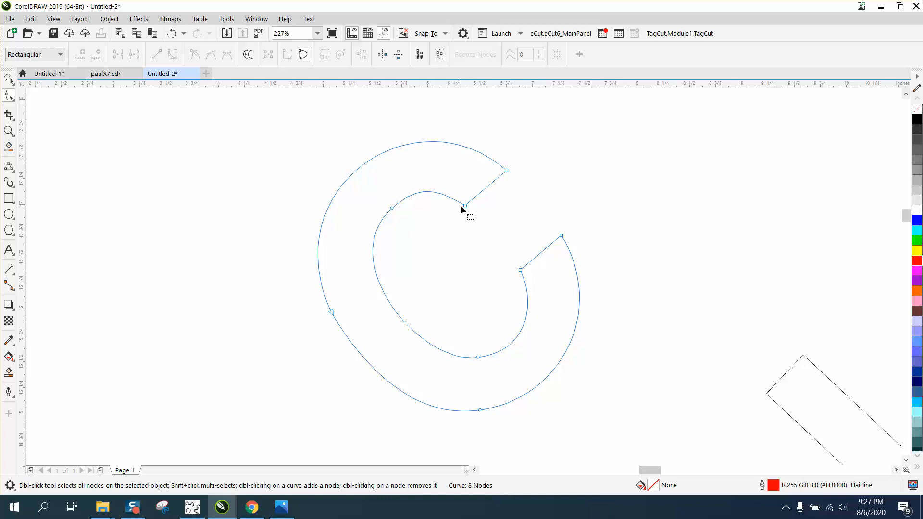
pyautogui.doubleClick(391, 208)
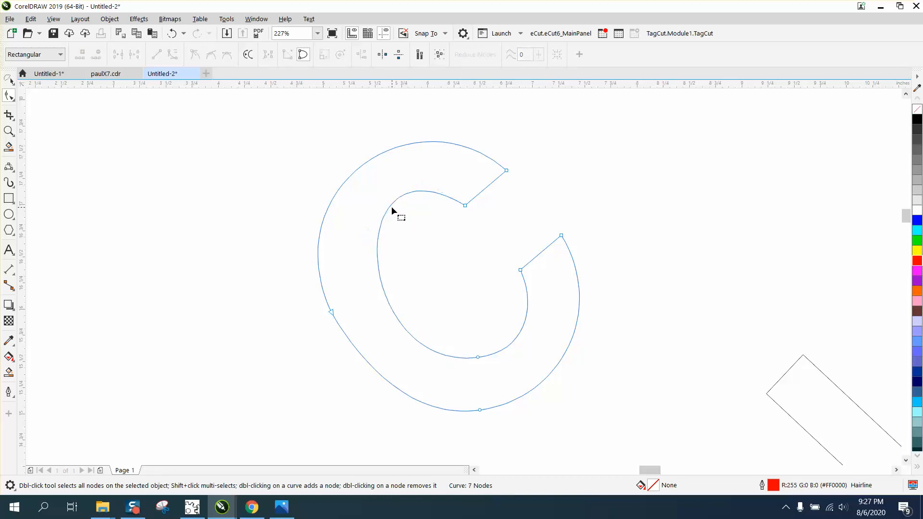
pyautogui.click(174, 33)
# Move the smoothed red C 6 inches right, back into its place in HURRICANE.
pyautogui.scroll(-3, 362, 220)
pyautogui.click(9, 80)
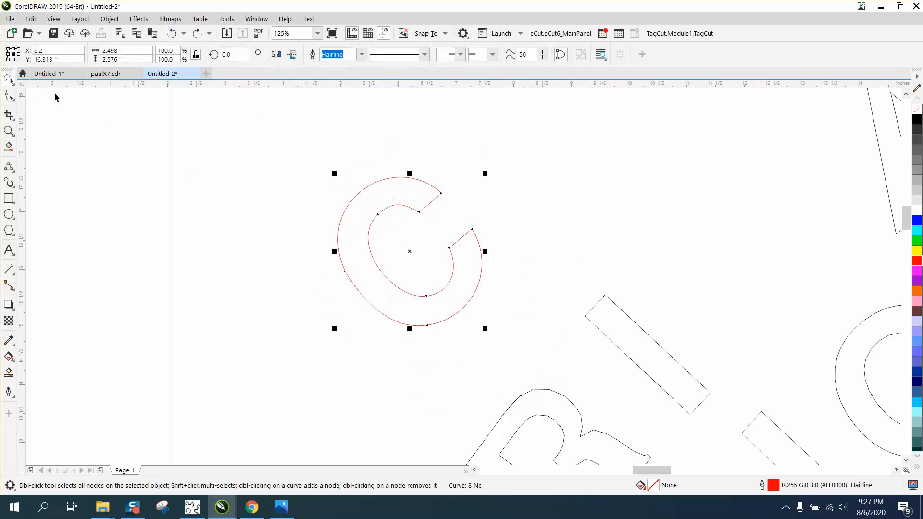
pyautogui.press('Right')
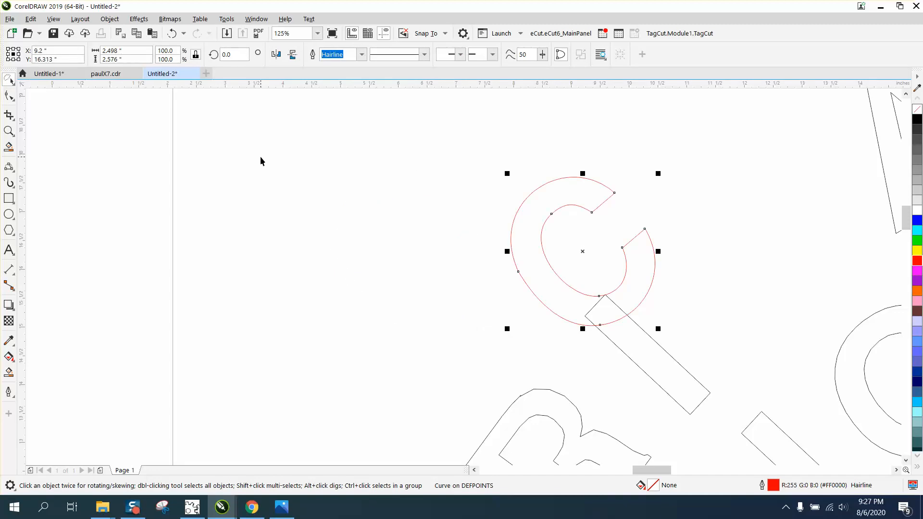
pyautogui.press('Right')
pyautogui.scroll(-3, 254, 185)
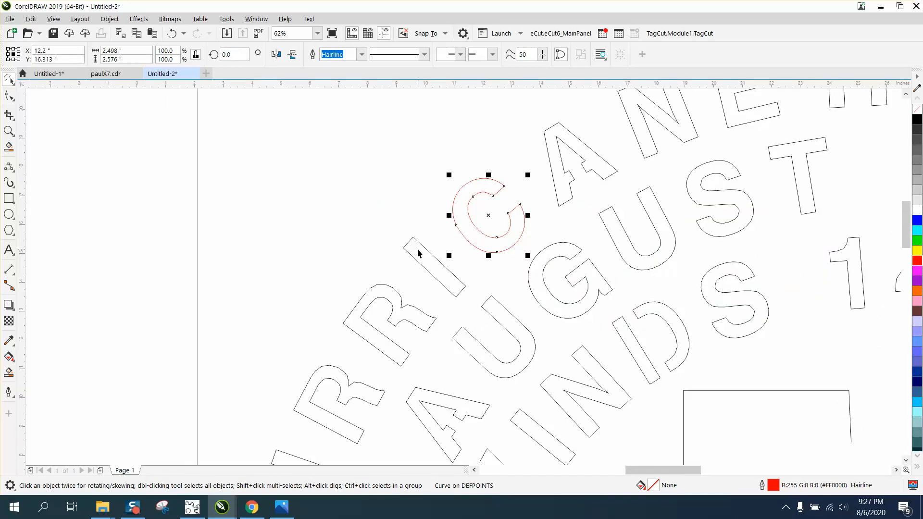
# Cycle the selection through the separate line segments of the letter I in HURRICANE to examine how it is built.
pyautogui.click(9, 130)
pyautogui.moveTo(380, 230); pyautogui.dragTo(598, 343)
pyautogui.click(9, 96)
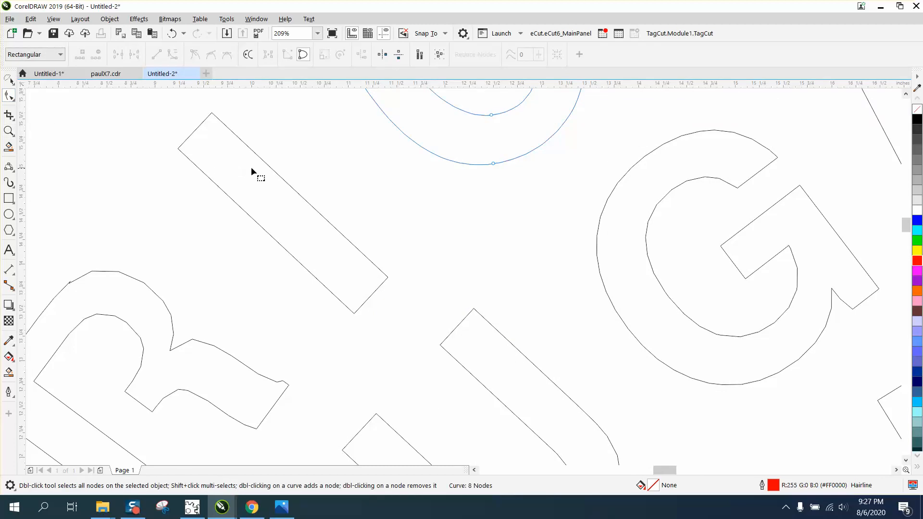
pyautogui.click(269, 167)
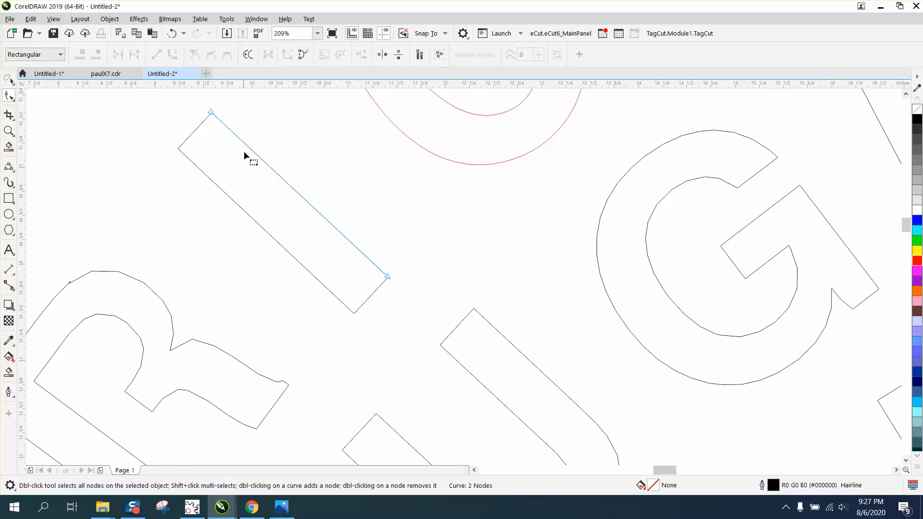
pyautogui.click(9, 80)
pyautogui.press('Tab')
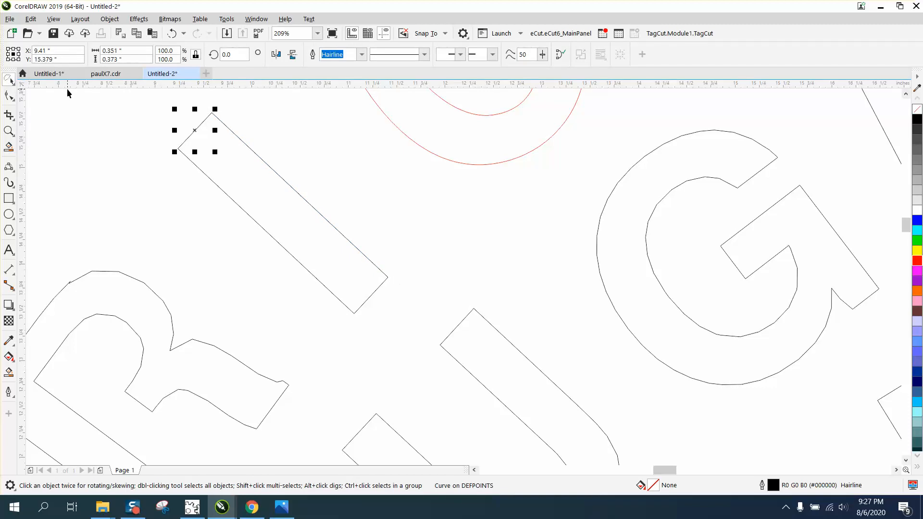
pyautogui.press('Tab')
pyautogui.press('Tab')
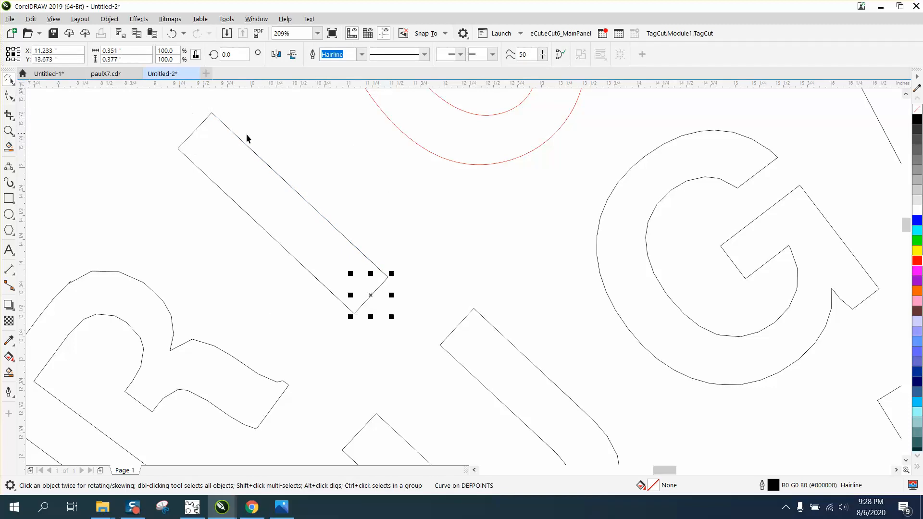
# Create a closed red hairline copy of the I in HURRICANE using Smart Fill and move it 6 inches left.
pyautogui.scroll(-3, 263, 245)
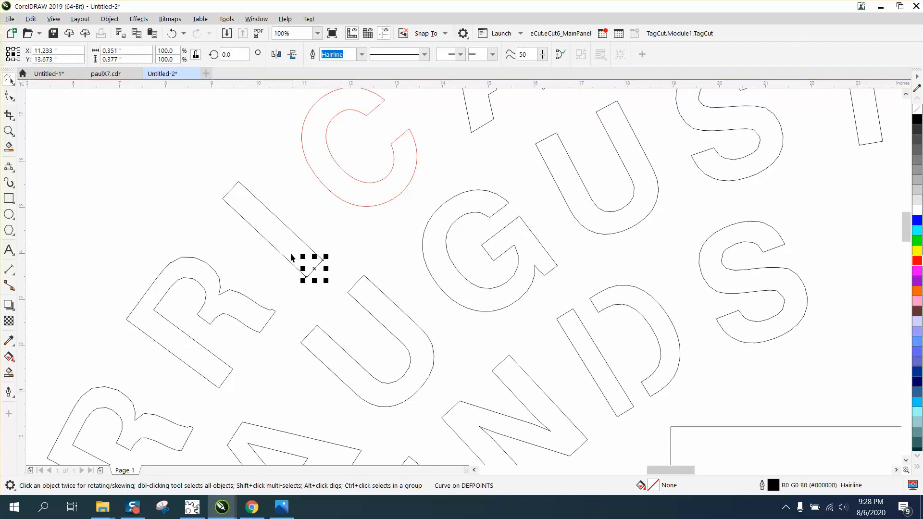
pyautogui.click(8, 372)
pyautogui.click(270, 232)
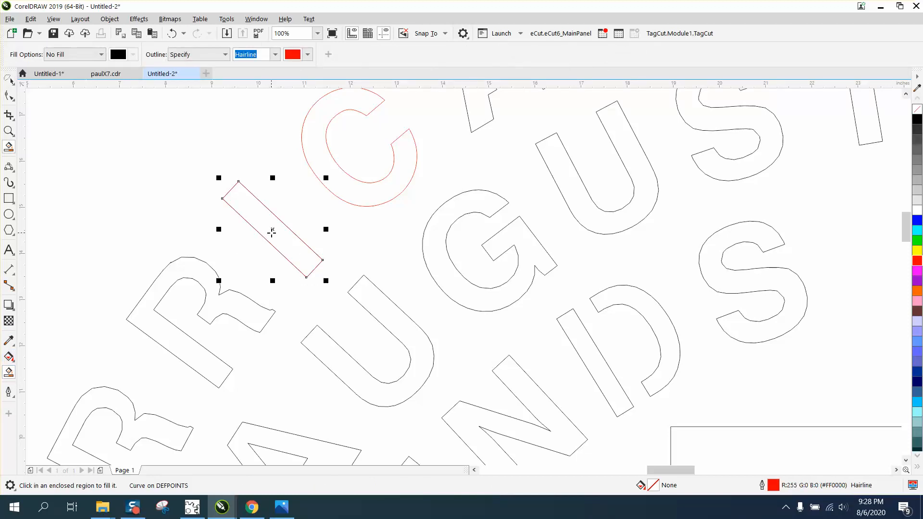
pyautogui.press('Left')
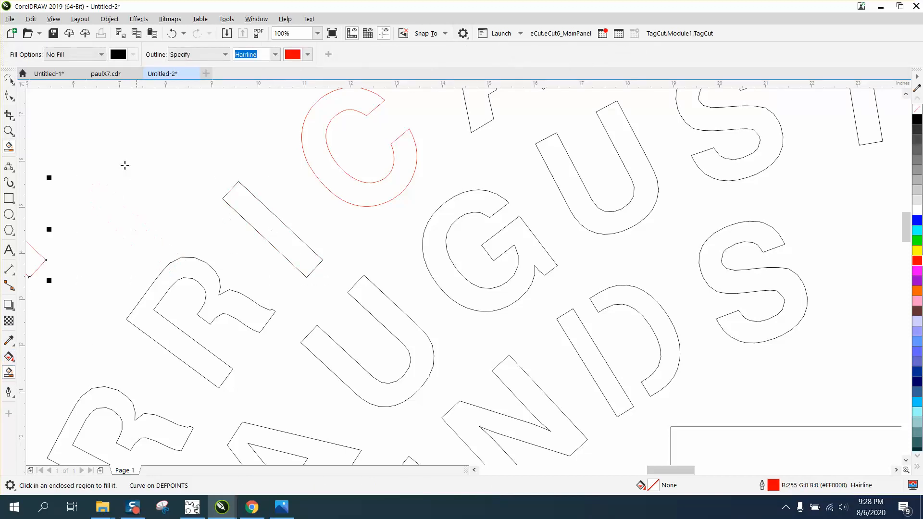
# Select the four original black line segments of the I with a freehand outline and delete them.
pyautogui.click(9, 79)
pyautogui.moveTo(184, 169); pyautogui.dragTo(213, 229)
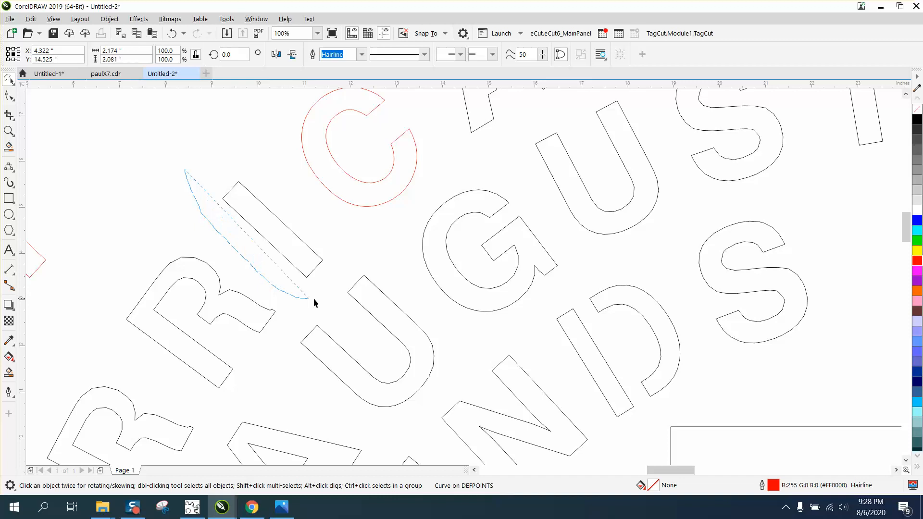
pyautogui.moveTo(314, 299)
pyautogui.mouseDown()
pyautogui.moveTo(341, 240)
pyautogui.moveTo(245, 166)
pyautogui.mouseUp()
pyautogui.moveTo(248, 168); pyautogui.dragTo(248, 167)
pyautogui.press('Delete')
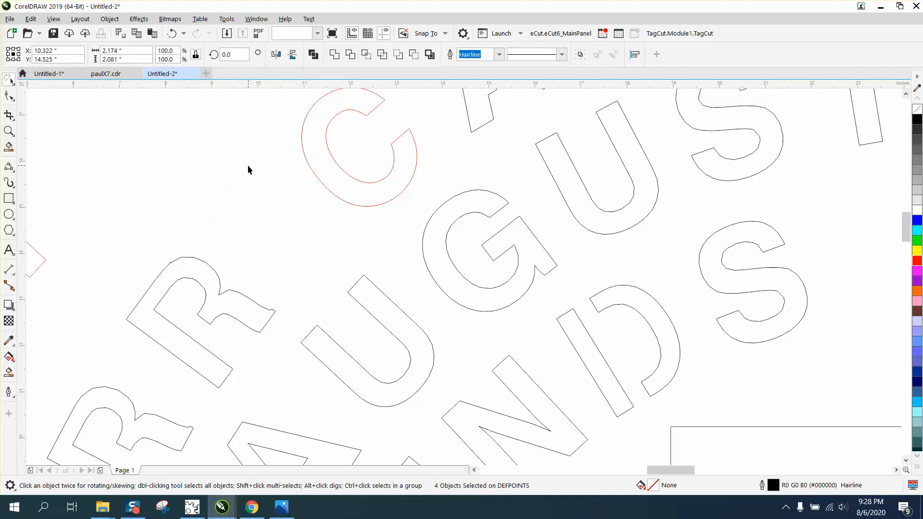
# Select the red I and move it 6 inches right, back into its place in HURRICANE.
pyautogui.scroll(-2, 240, 208)
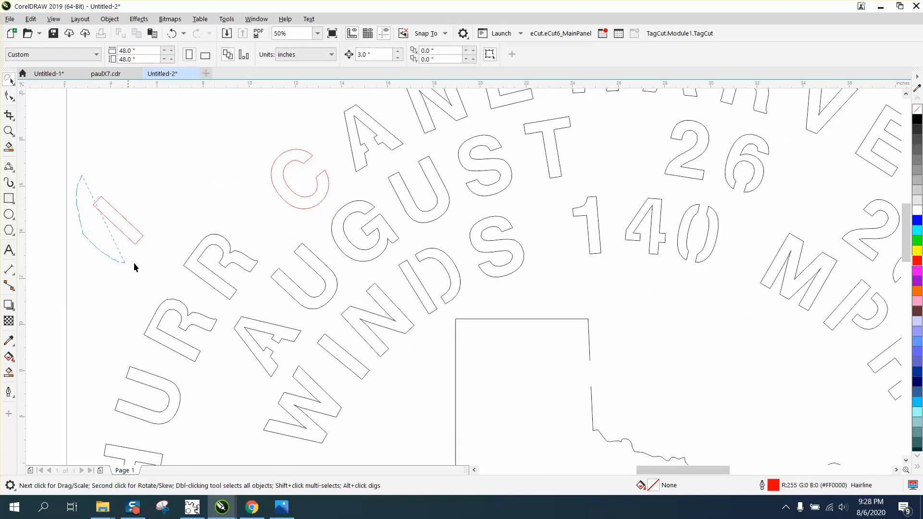
pyautogui.moveTo(160, 183); pyautogui.dragTo(166, 188)
pyautogui.press('Right')
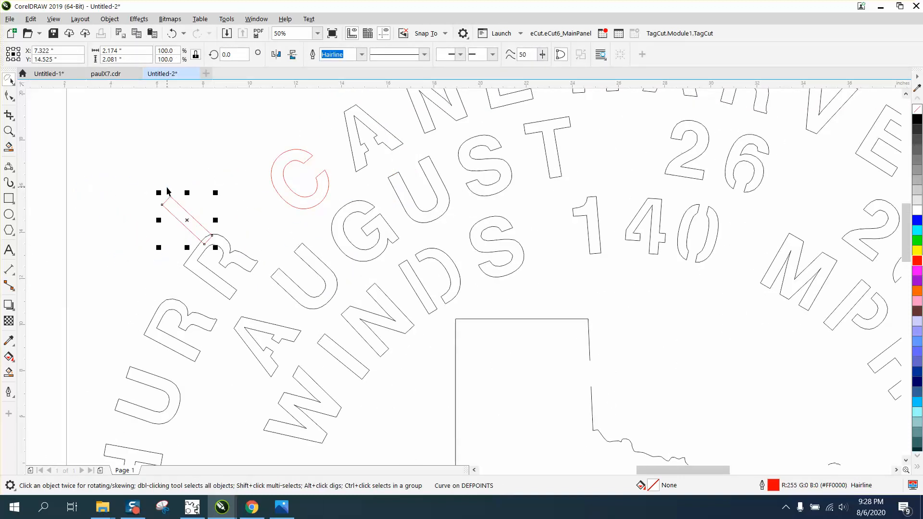
pyautogui.press('Right')
pyautogui.scroll(-2, 200, 222)
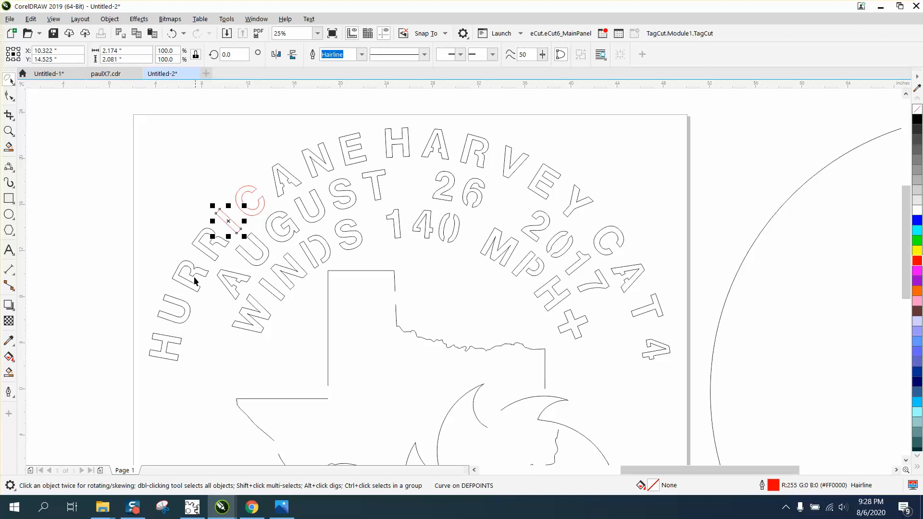
# Examine the short vertical segment at the Texas panhandle's lower right corner with the Shape tool to see how the outline is built.
pyautogui.click(186, 198)
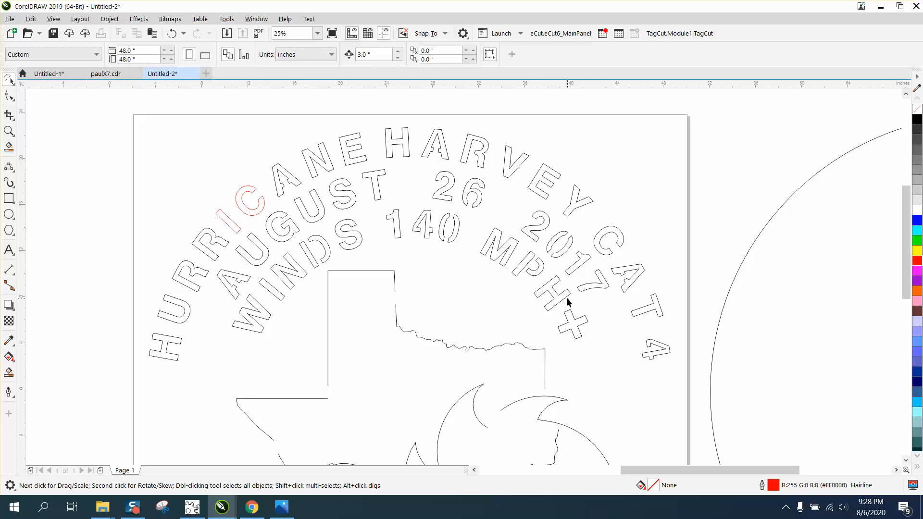
pyautogui.scroll(-2, 567, 301)
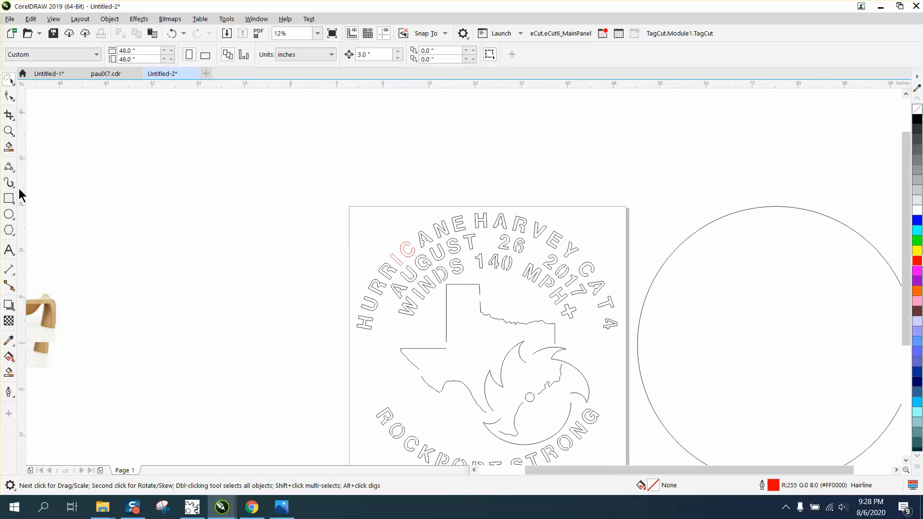
pyautogui.click(9, 131)
pyautogui.moveTo(418, 268); pyautogui.dragTo(630, 373)
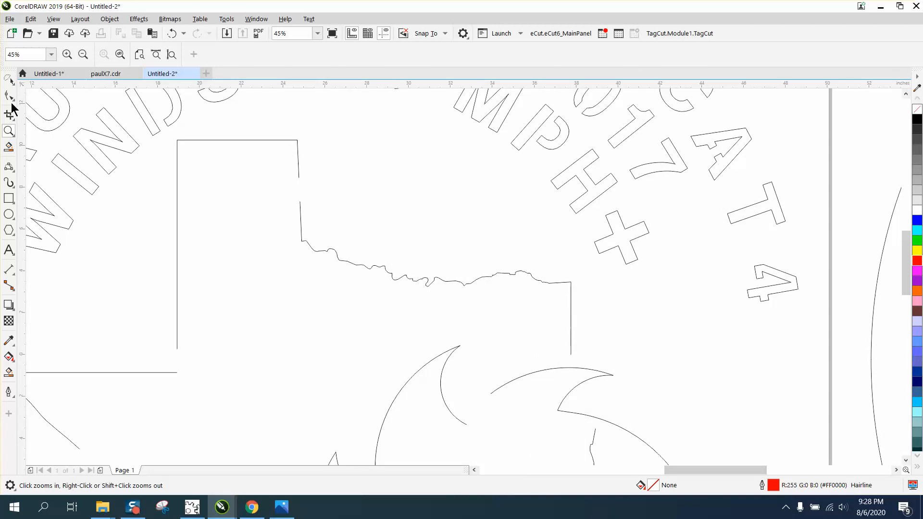
pyautogui.scroll(-2, 329, 250)
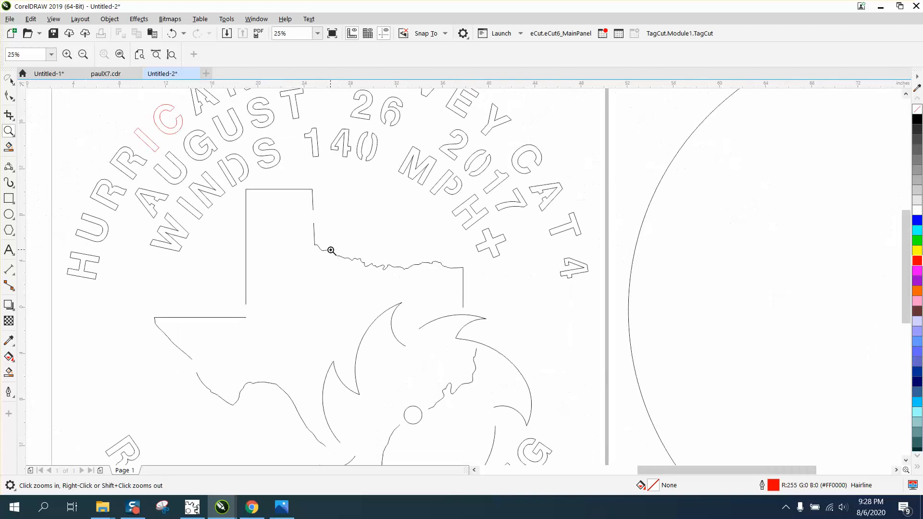
pyautogui.click(9, 95)
pyautogui.click(314, 238)
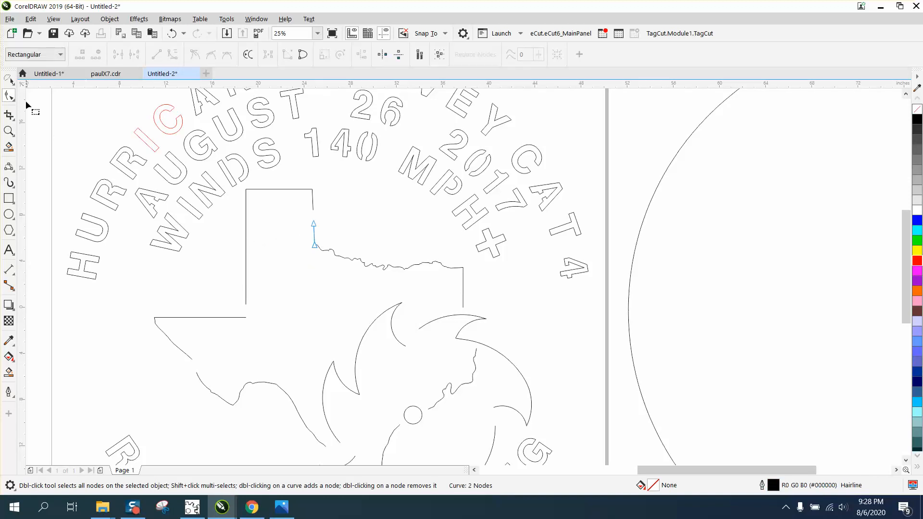
# Select all loose segments of Texas's jagged northern border, including both vertical ends, with a Freehand Pick outline.
pyautogui.click(12, 82)
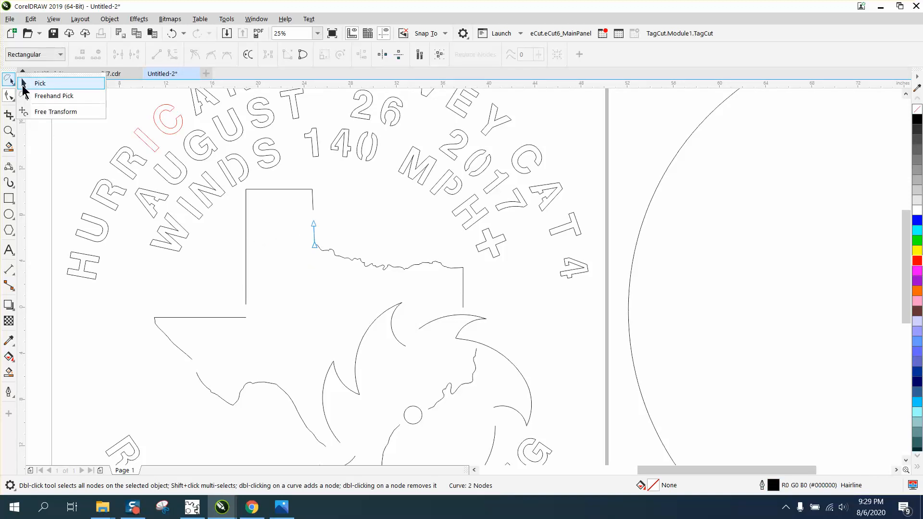
pyautogui.click(62, 95)
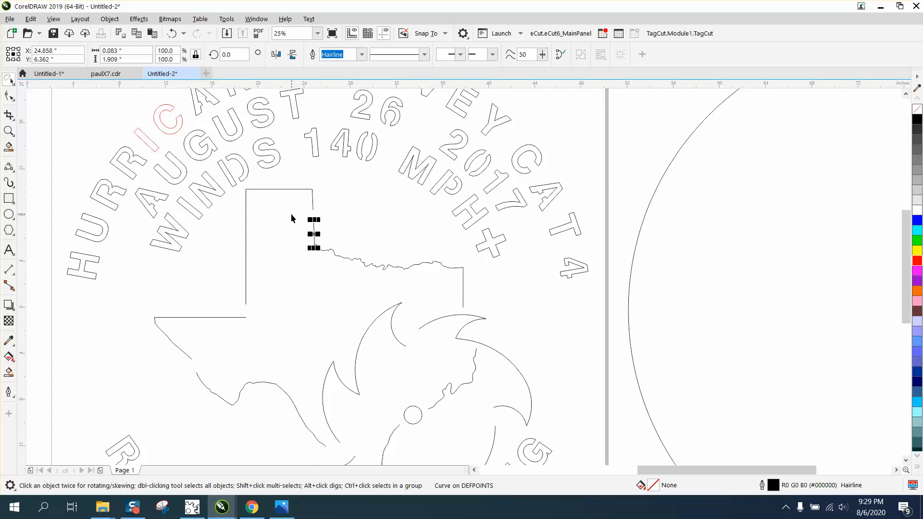
pyautogui.moveTo(290, 213); pyautogui.dragTo(290, 247)
pyautogui.moveTo(393, 277)
pyautogui.mouseDown()
pyautogui.moveTo(435, 284)
pyautogui.moveTo(461, 309)
pyautogui.moveTo(477, 299)
pyautogui.moveTo(475, 269)
pyautogui.moveTo(411, 229)
pyautogui.mouseUp()
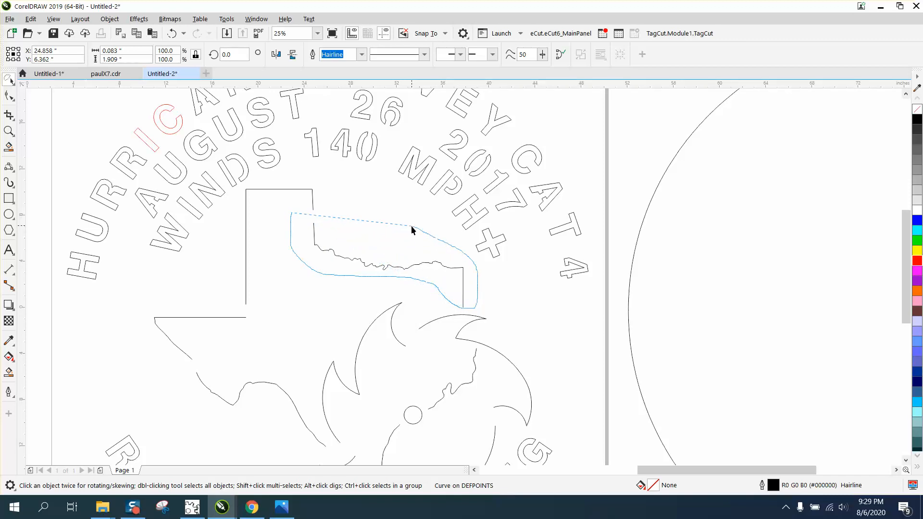
pyautogui.moveTo(412, 229); pyautogui.dragTo(412, 229)
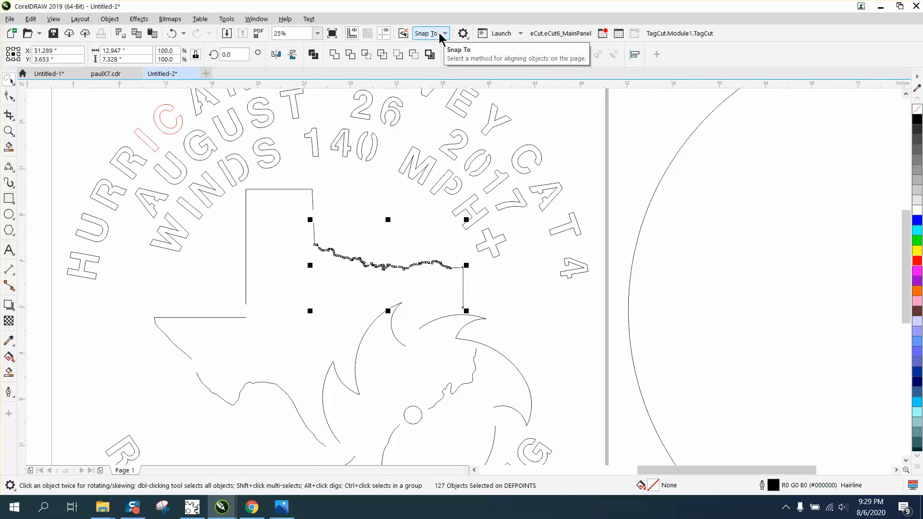
# Join the selected border segments into a single curve with Join Curves, using Extend and a 0.02 inch gap tolerance.
pyautogui.click(256, 20)
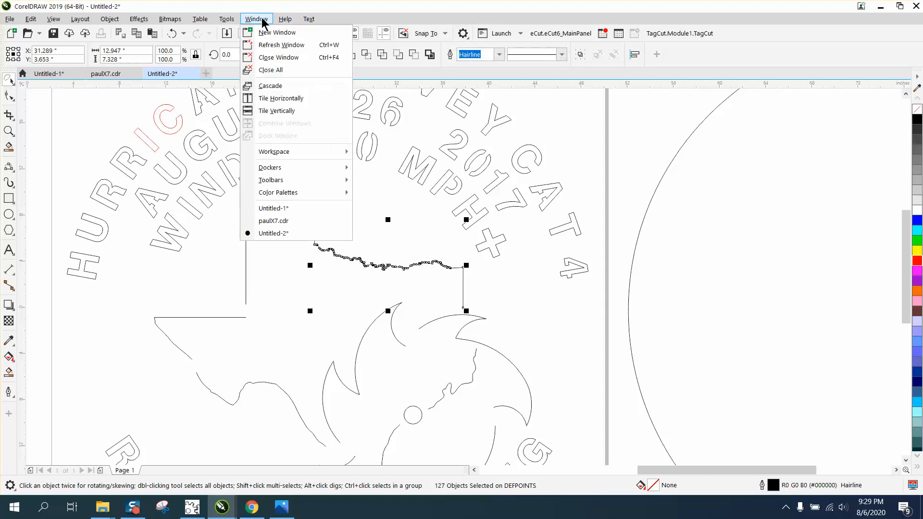
pyautogui.moveTo(289, 168)
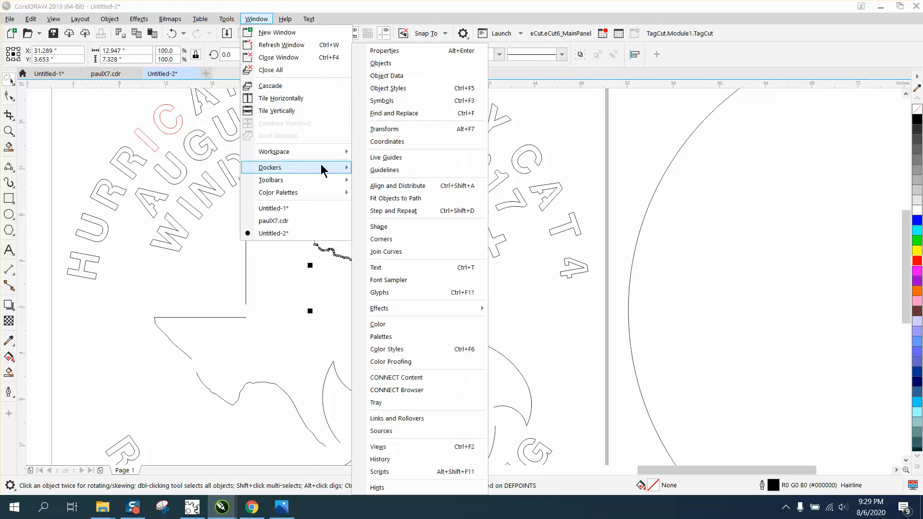
pyautogui.click(400, 253)
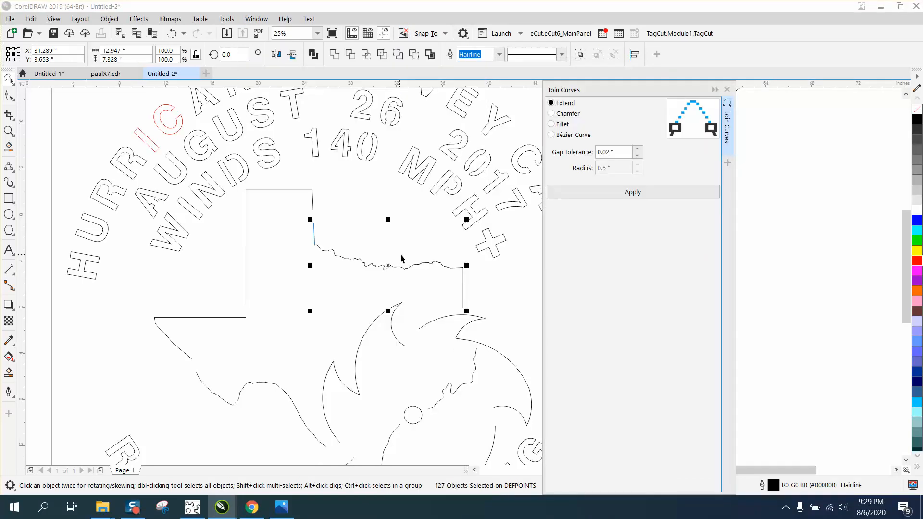
pyautogui.click(614, 153)
pyautogui.click(635, 197)
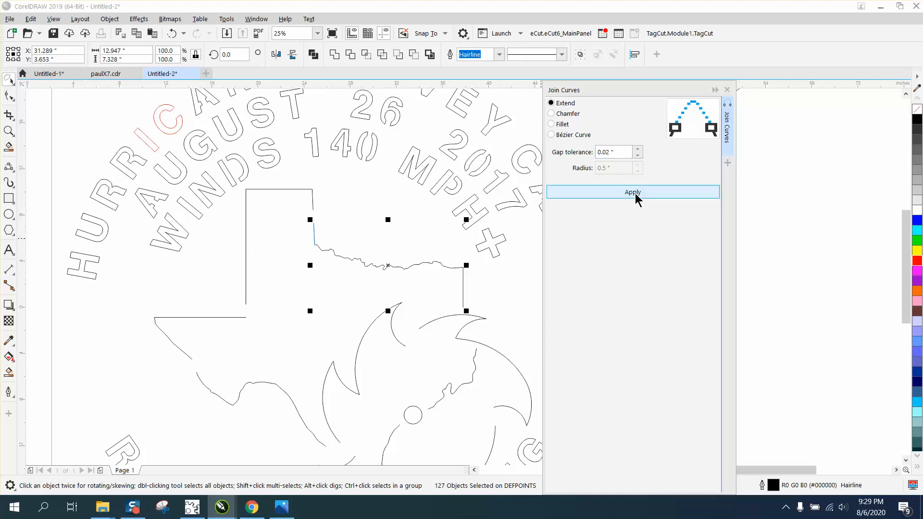
pyautogui.click(635, 195)
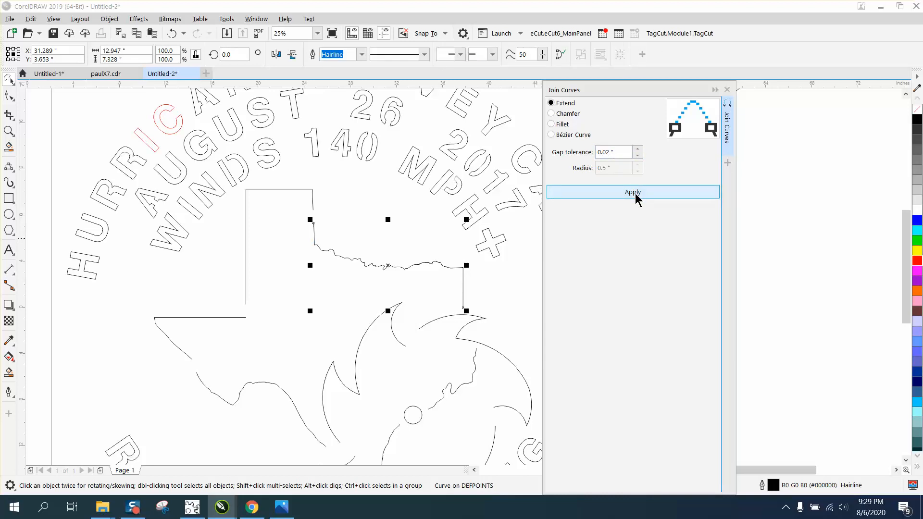
# Select the joined northern border with the Pick tool, display its nodes with the Shape tool, and close the Join Curves docker.
pyautogui.click(11, 80)
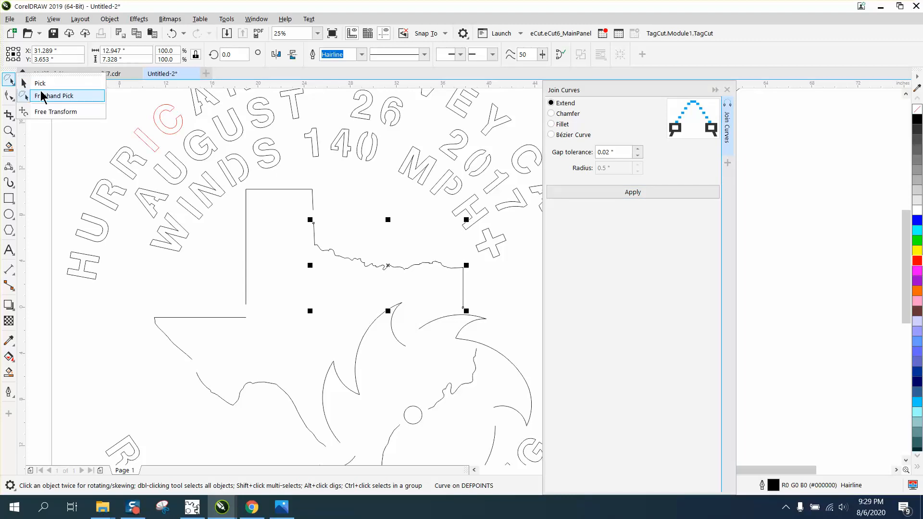
pyautogui.click(44, 85)
pyautogui.click(117, 113)
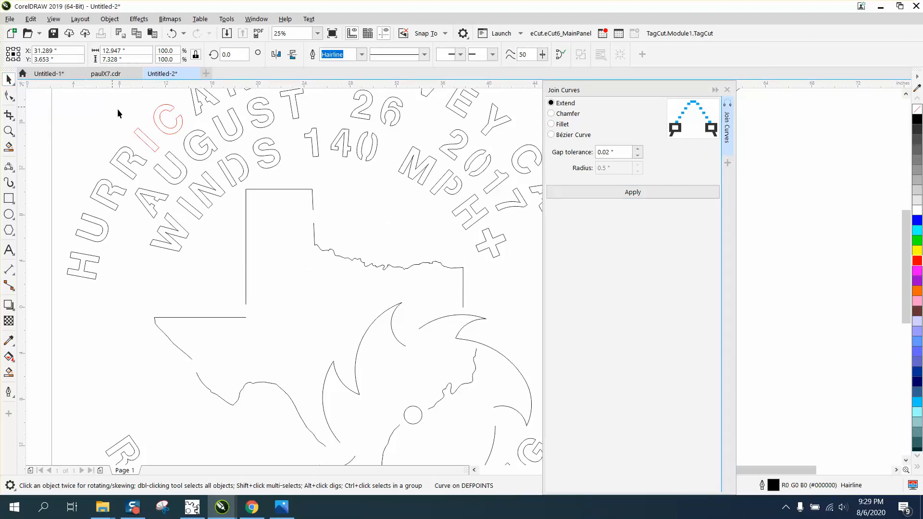
pyautogui.click(379, 268)
pyautogui.press('z')
pyautogui.moveTo(289, 205); pyautogui.dragTo(542, 336)
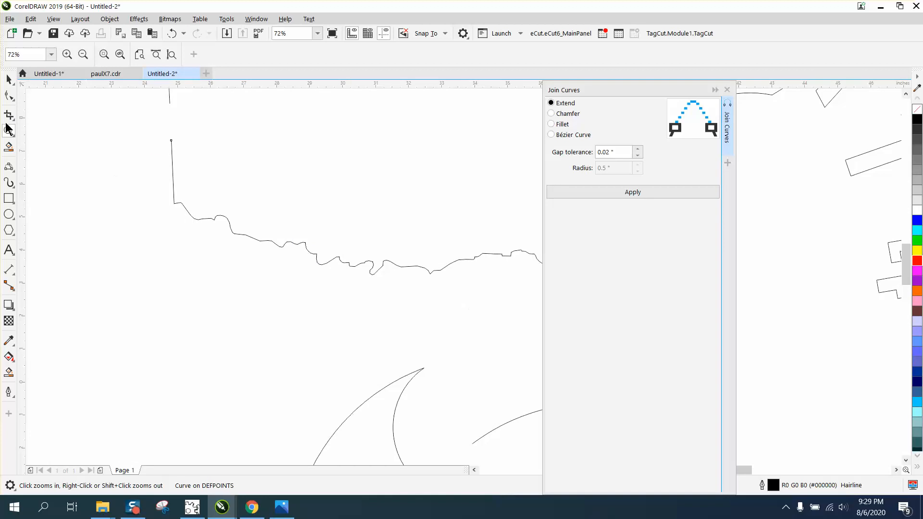
pyautogui.click(6, 100)
pyautogui.scroll(-2, 186, 166)
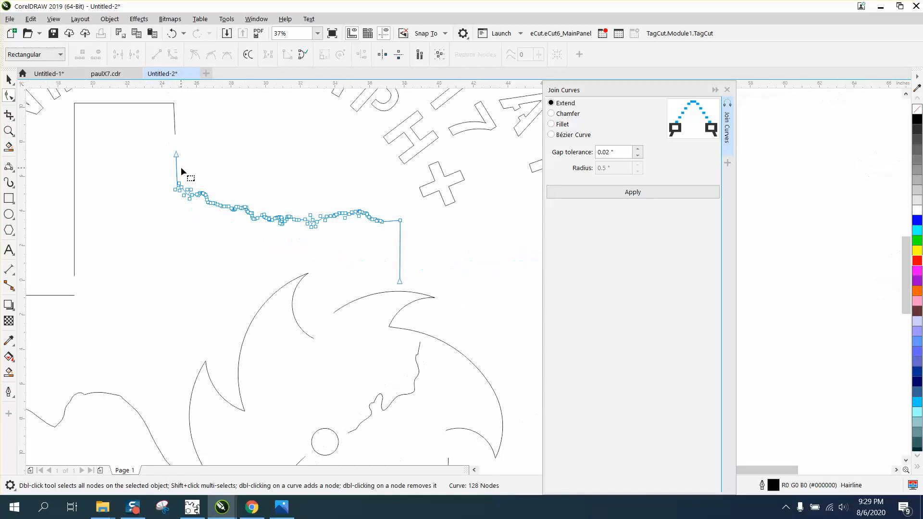
pyautogui.click(727, 89)
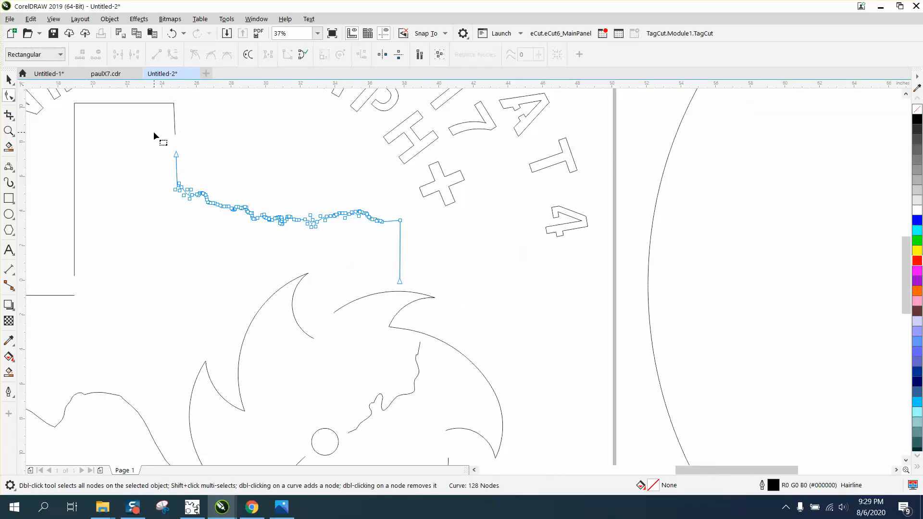
# Select all nodes of the joined border and apply Reduce Nodes, undoing the first reduction and reducing them again.
pyautogui.moveTo(248, 236); pyautogui.dragTo(446, 302)
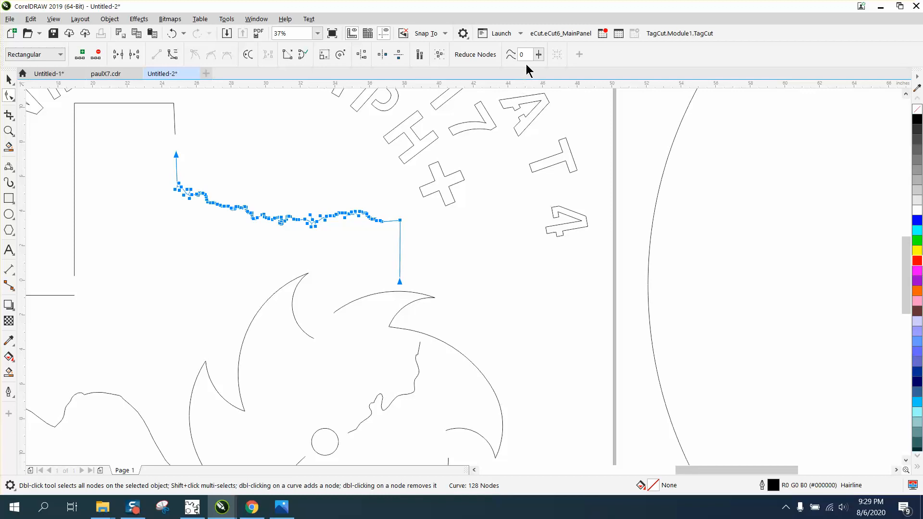
pyautogui.moveTo(525, 55); pyautogui.dragTo(511, 58)
pyautogui.click(465, 55)
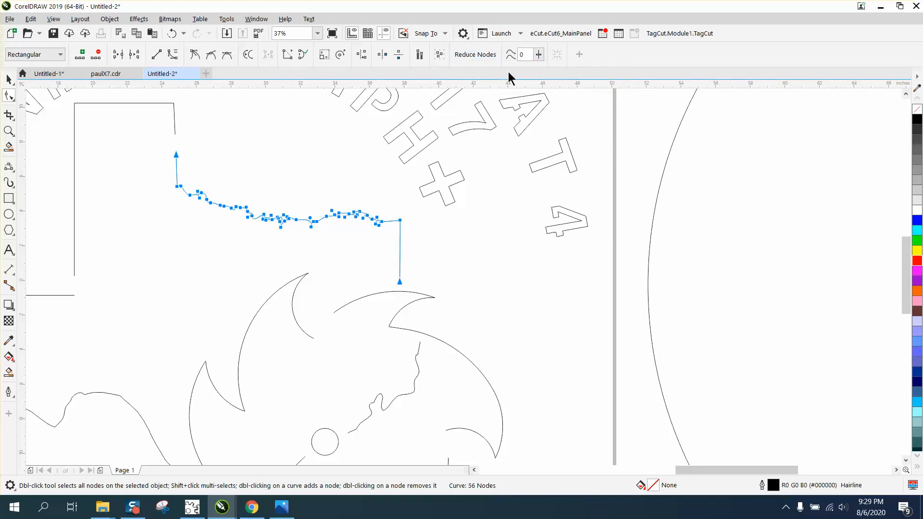
pyautogui.click(172, 34)
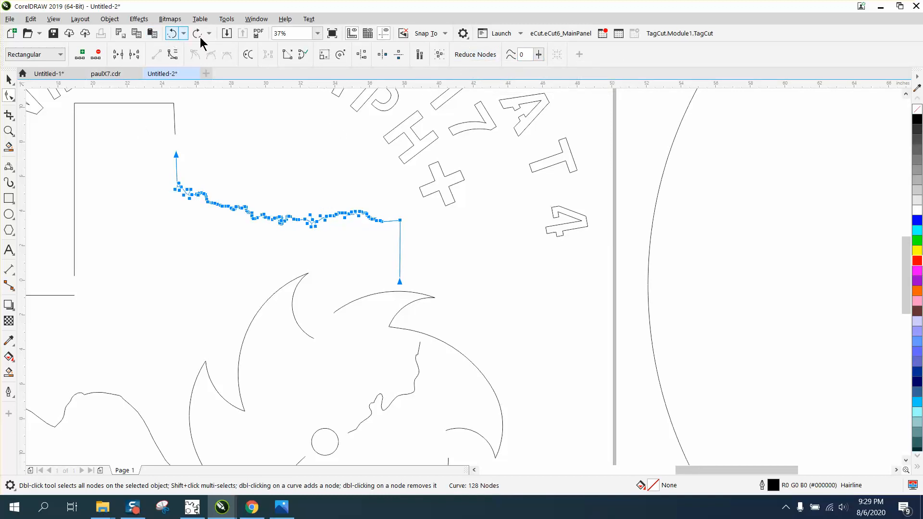
pyautogui.click(489, 59)
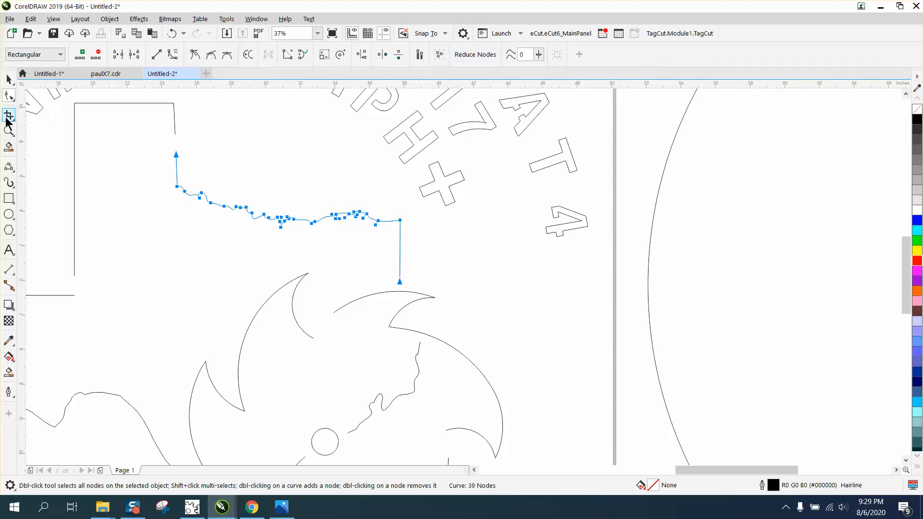
# Try to smooth the small rectangular notch in the eastern part of the border with a 2 inch Smooth brush.
pyautogui.click(8, 130)
pyautogui.moveTo(160, 150); pyautogui.dragTo(486, 315)
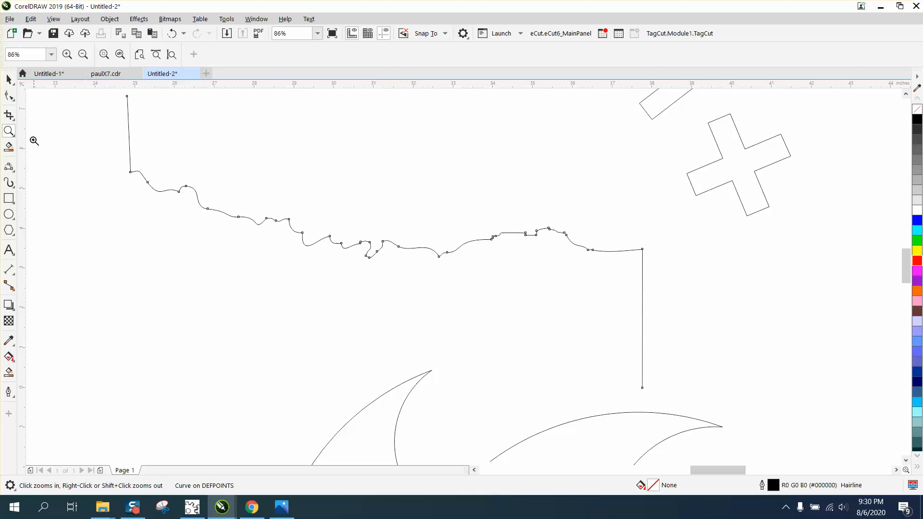
pyautogui.moveTo(510, 223); pyautogui.dragTo(617, 274)
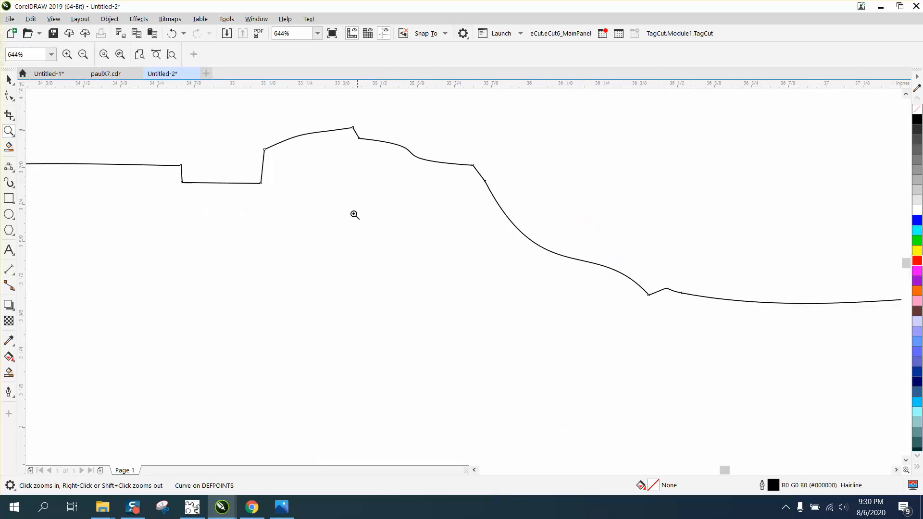
pyautogui.scroll(-2, 494, 223)
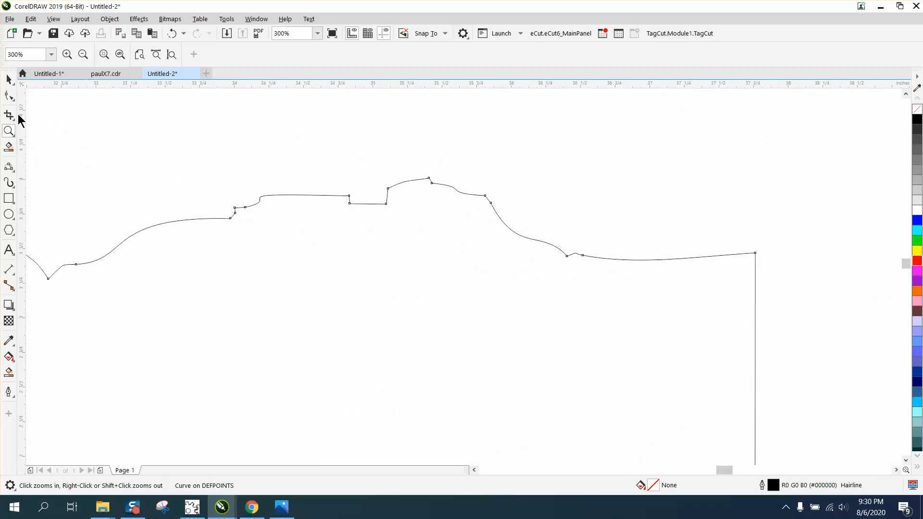
pyautogui.click(9, 96)
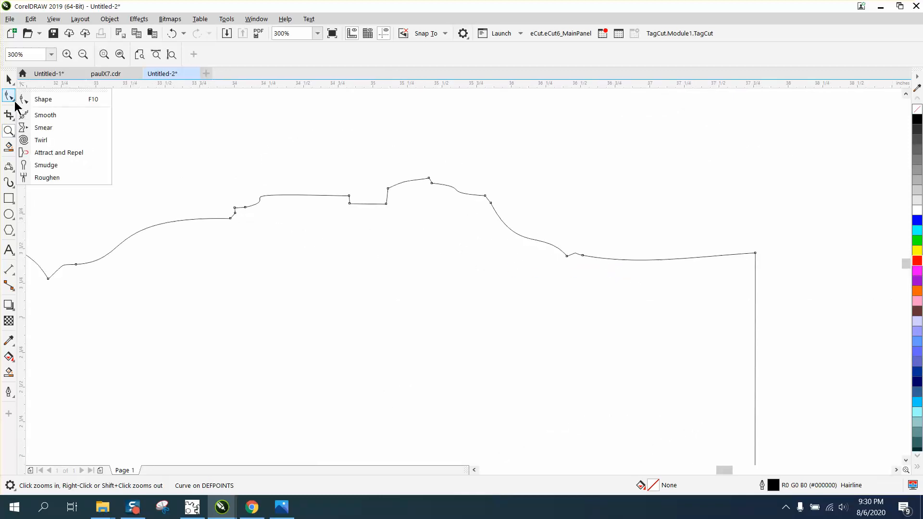
pyautogui.click(43, 115)
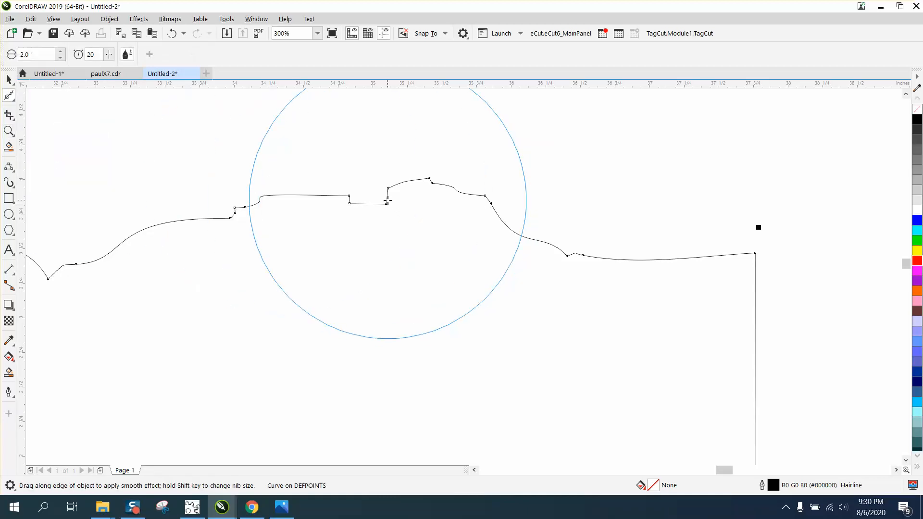
pyautogui.moveTo(364, 204)
pyautogui.mouseDown()
pyautogui.moveTo(345, 201)
pyautogui.moveTo(393, 207)
pyautogui.moveTo(380, 203)
pyautogui.moveTo(386, 191)
pyautogui.moveTo(386, 214)
pyautogui.moveTo(386, 196)
pyautogui.moveTo(351, 206)
pyautogui.mouseUp()
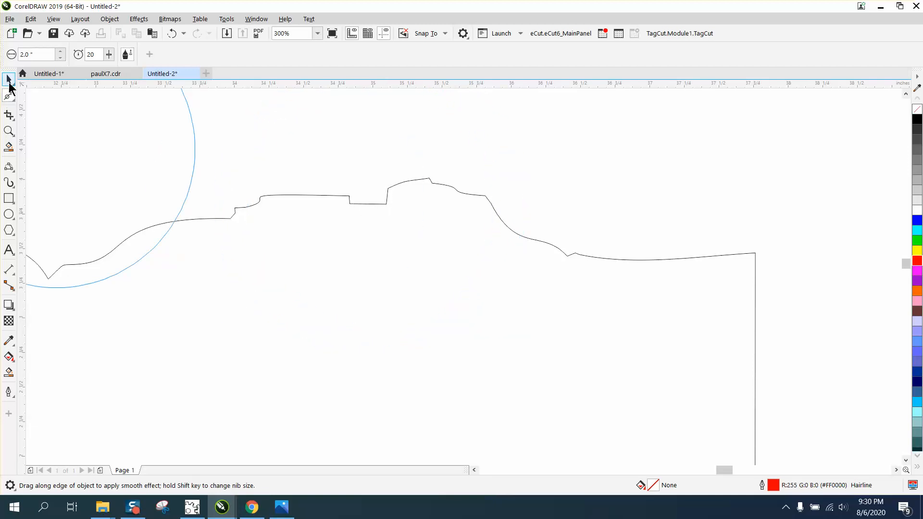
pyautogui.click(8, 79)
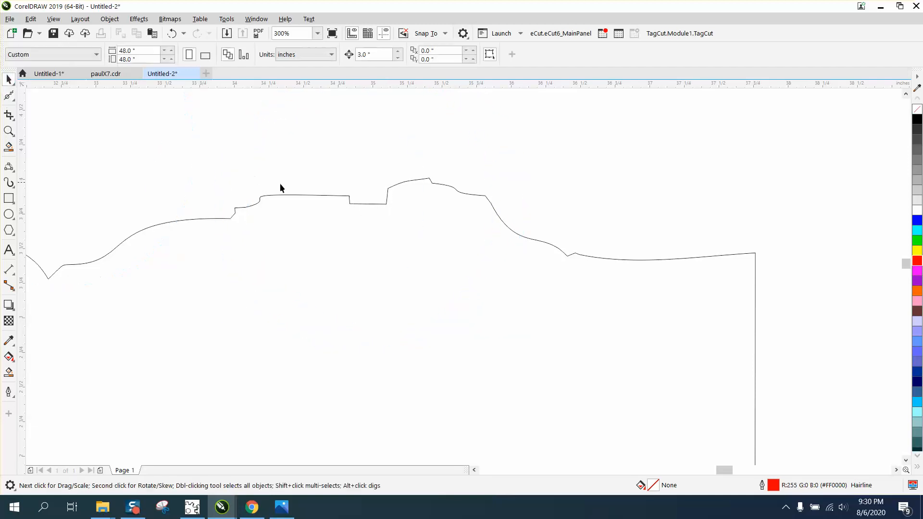
# Select the notch's four corner nodes, convert their line segments to curves, and select the lower right corner node alone.
pyautogui.click(13, 99)
pyautogui.click(59, 100)
pyautogui.click(387, 205)
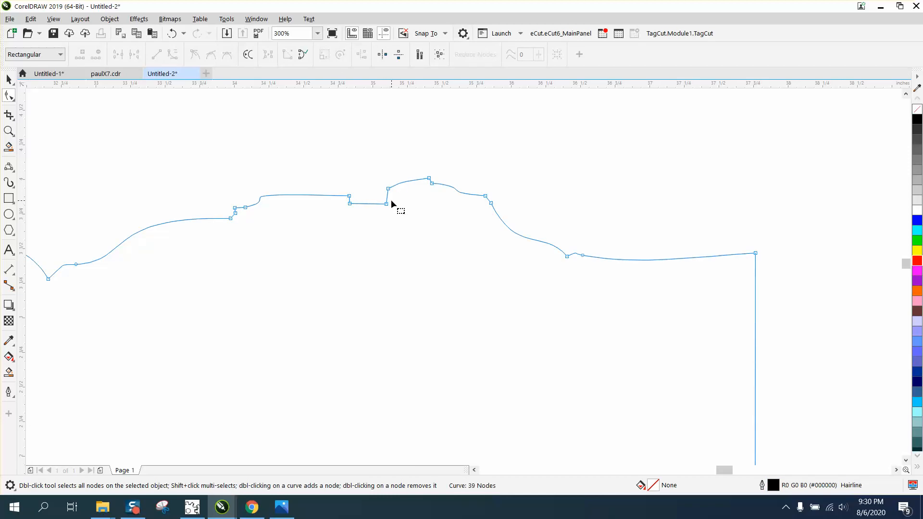
pyautogui.moveTo(409, 217); pyautogui.dragTo(409, 217)
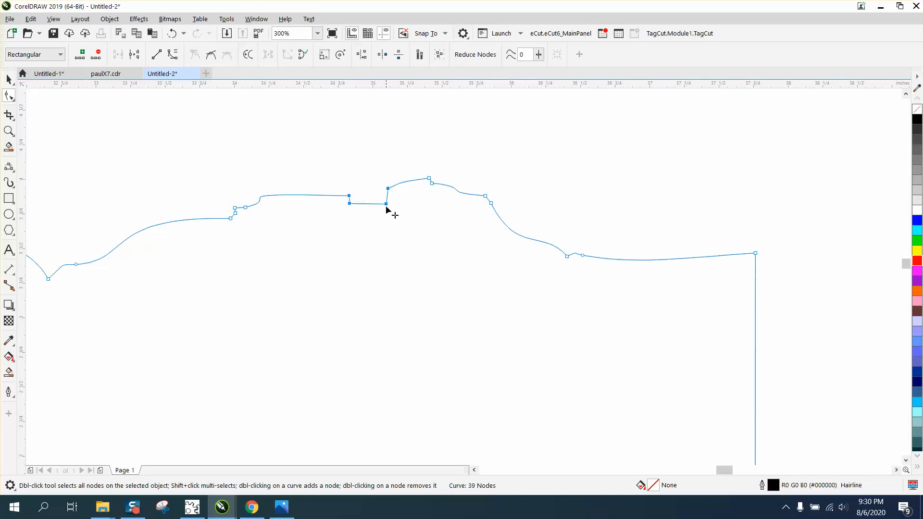
pyautogui.rightClick(387, 204)
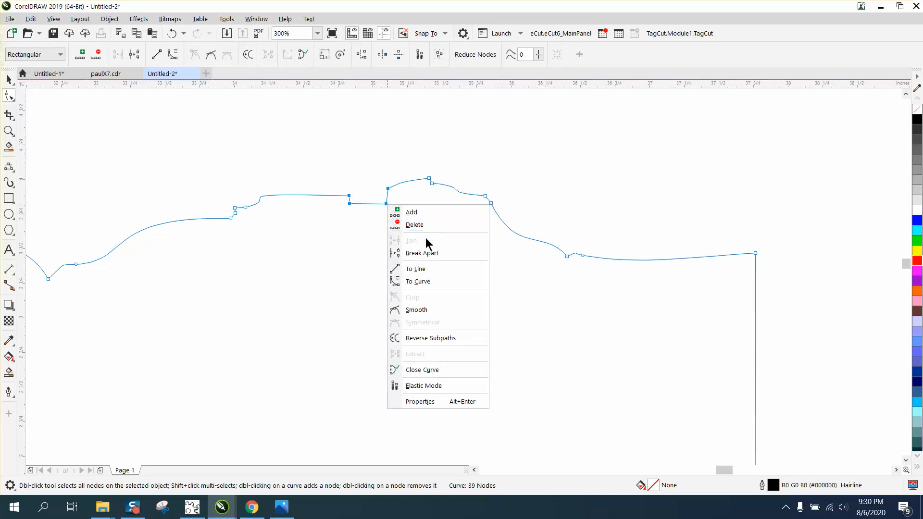
pyautogui.click(417, 281)
pyautogui.click(359, 232)
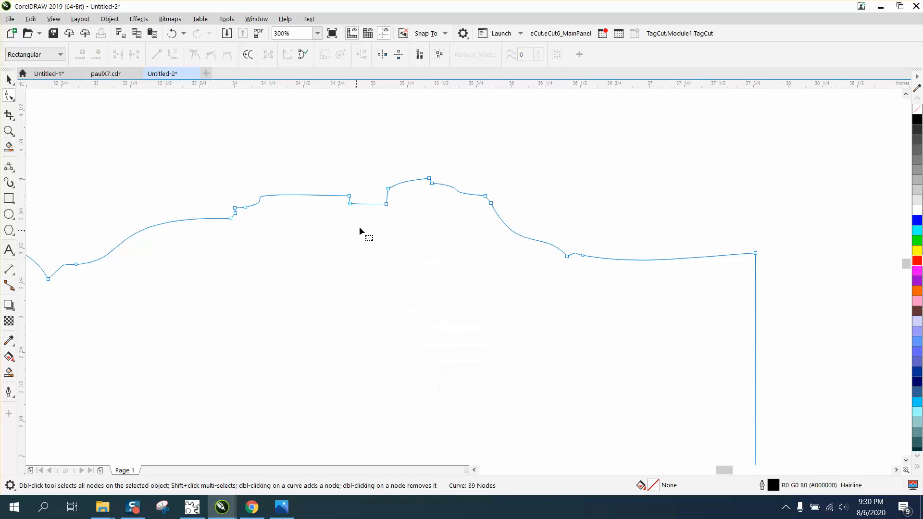
pyautogui.click(386, 205)
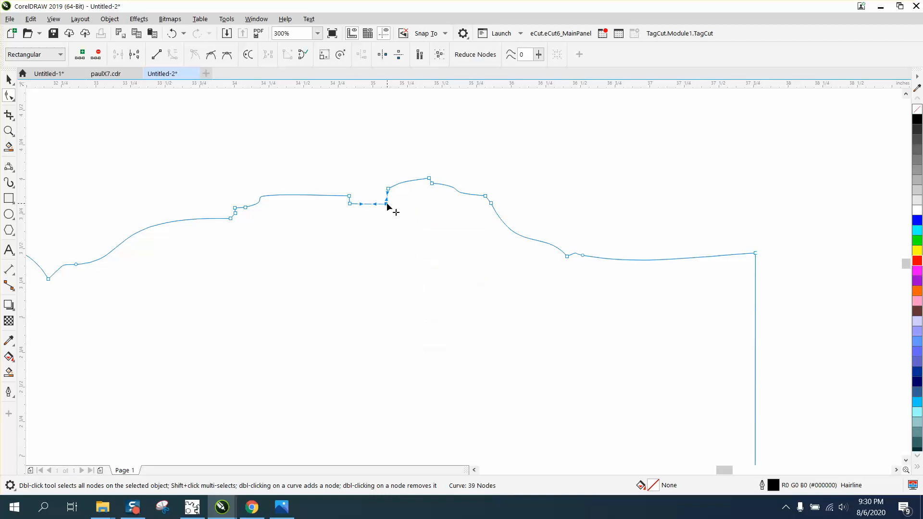
# Bend the notch's bottom segment into a downward curve by pulling the control handles of its two lower corner nodes.
pyautogui.click(8, 131)
pyautogui.moveTo(319, 158); pyautogui.dragTo(486, 264)
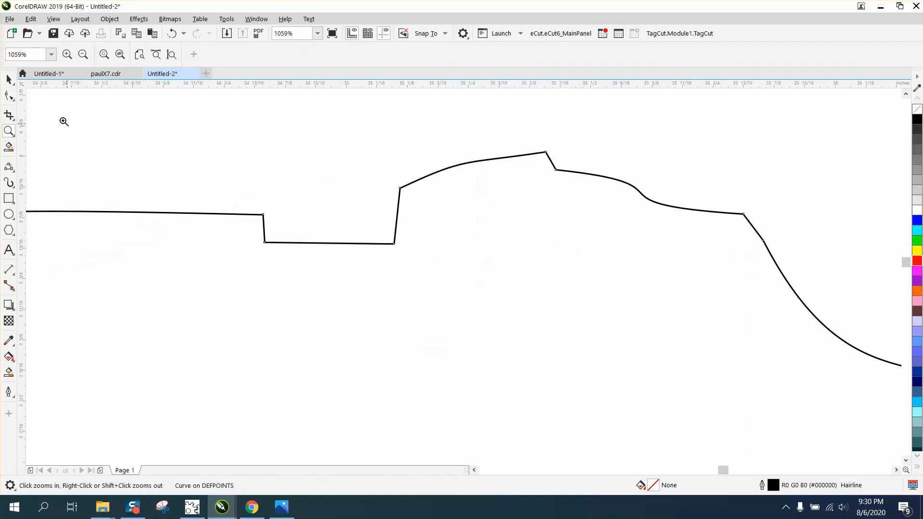
pyautogui.click(11, 98)
pyautogui.click(394, 244)
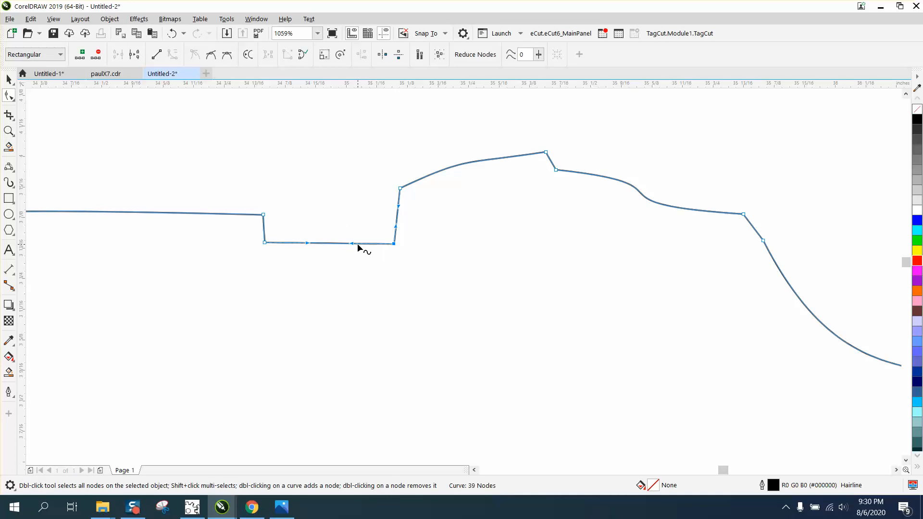
pyautogui.moveTo(357, 244); pyautogui.dragTo(347, 267)
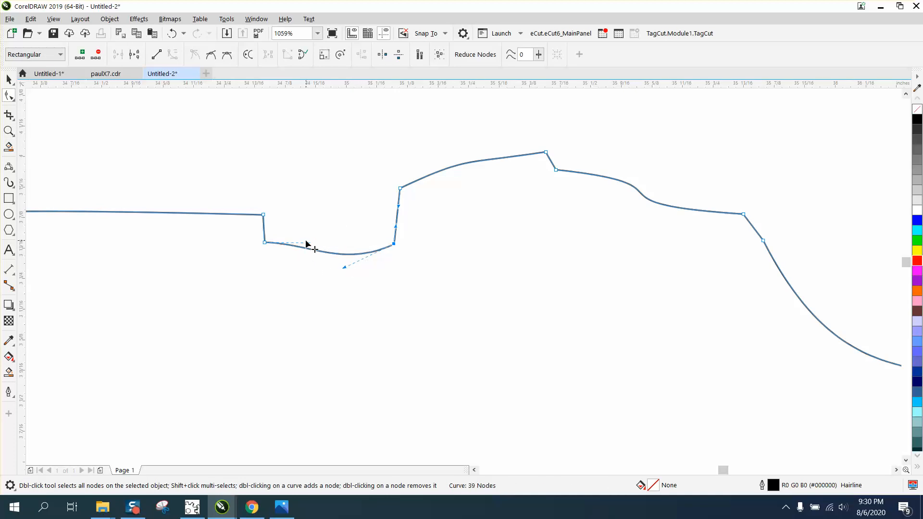
pyautogui.moveTo(306, 242); pyautogui.dragTo(287, 266)
# Curve the notch's two side segments with their control handles and delete the sharp peak node just east of the notch.
pyautogui.moveTo(268, 224); pyautogui.dragTo(276, 223)
pyautogui.click(400, 201)
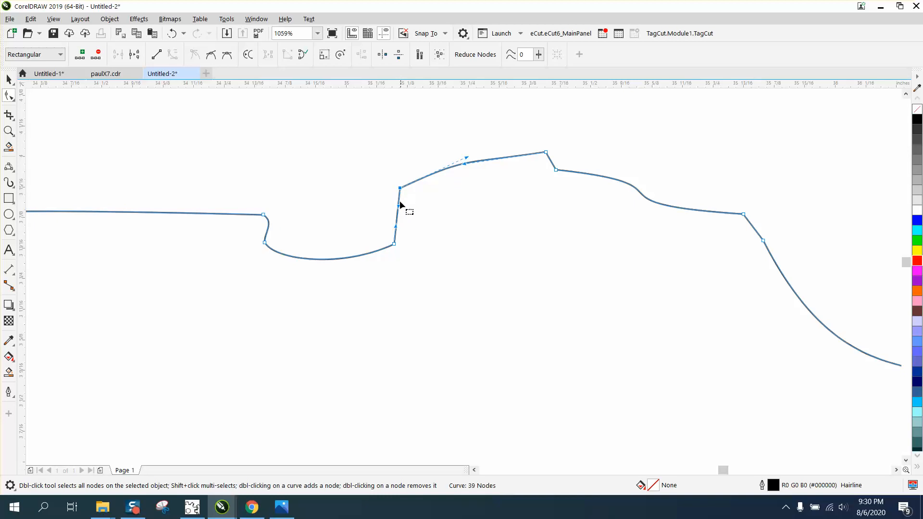
pyautogui.moveTo(399, 204); pyautogui.dragTo(385, 202)
pyautogui.doubleClick(545, 152)
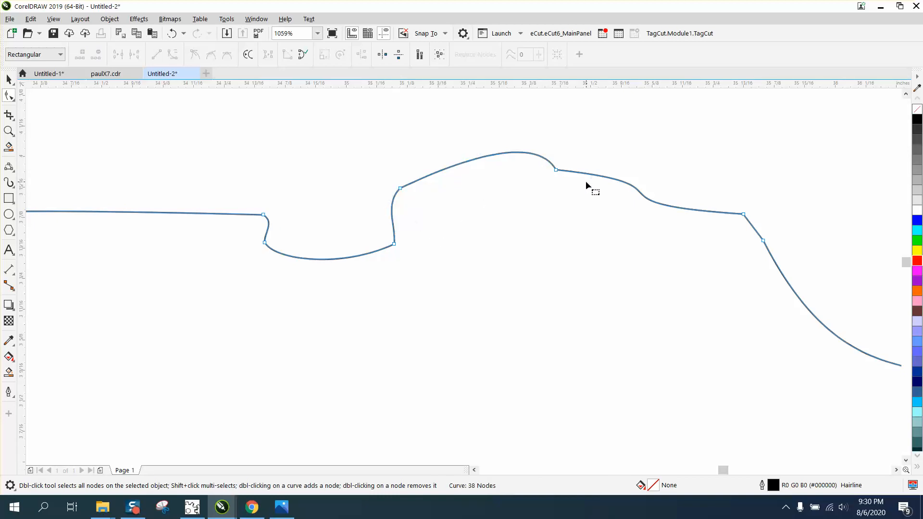
pyautogui.scroll(-3, 736, 244)
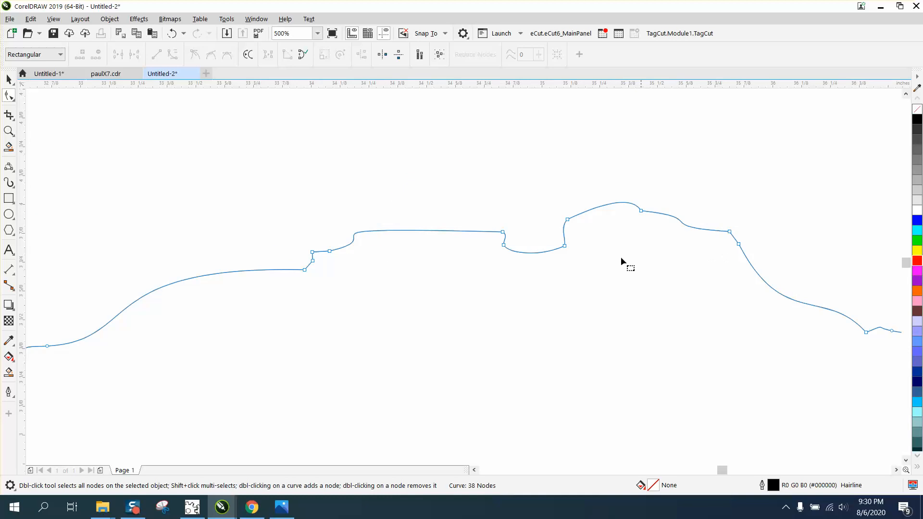
# Delete the extra node on the small step west of the notch, convert its remaining segments to curves, and select its upper corner node.
pyautogui.click(313, 261)
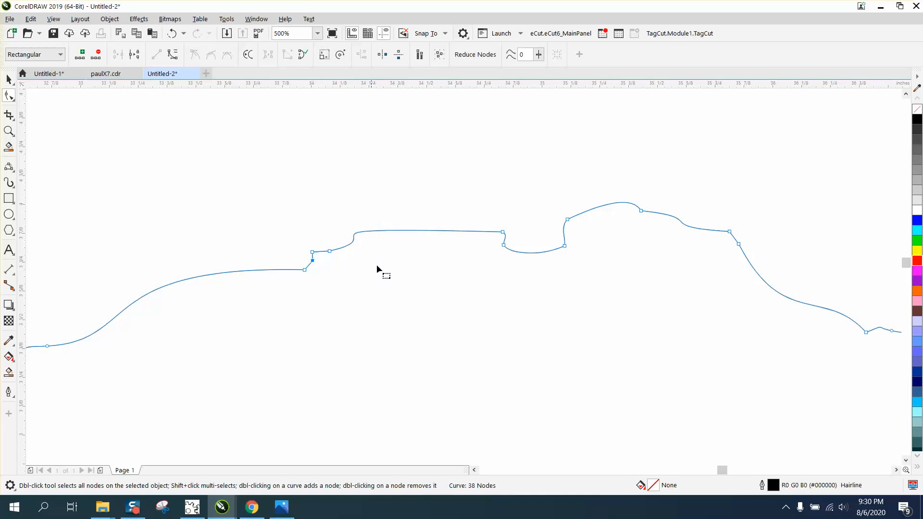
pyautogui.press('Delete')
pyautogui.moveTo(307, 268); pyautogui.dragTo(375, 298)
pyautogui.rightClick(317, 254)
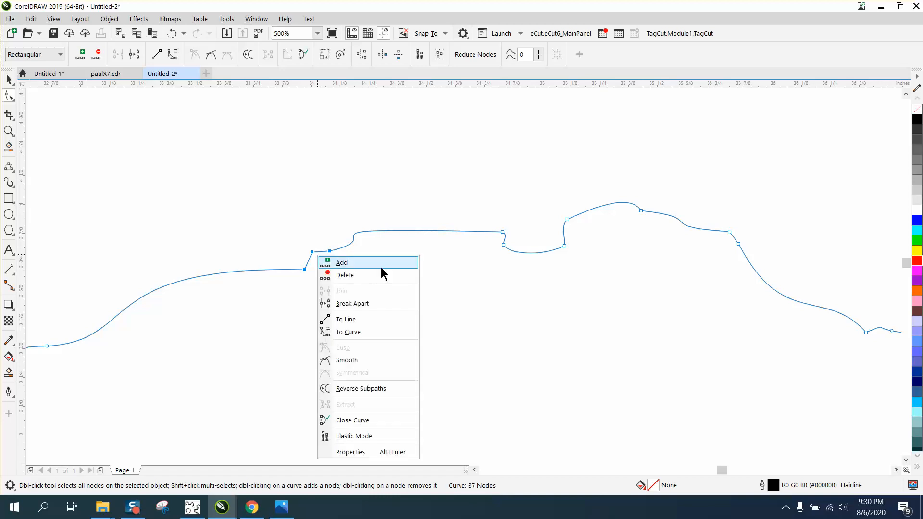
pyautogui.click(346, 330)
pyautogui.click(314, 255)
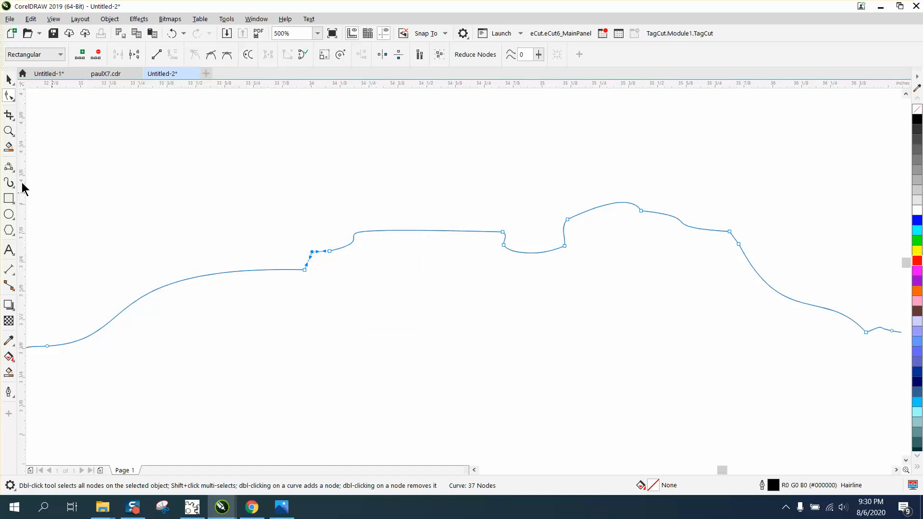
# Bend the small step's slanted segment with the Shape tool to soften its corners.
pyautogui.click(9, 131)
pyautogui.moveTo(214, 177); pyautogui.dragTo(494, 337)
pyautogui.click(10, 95)
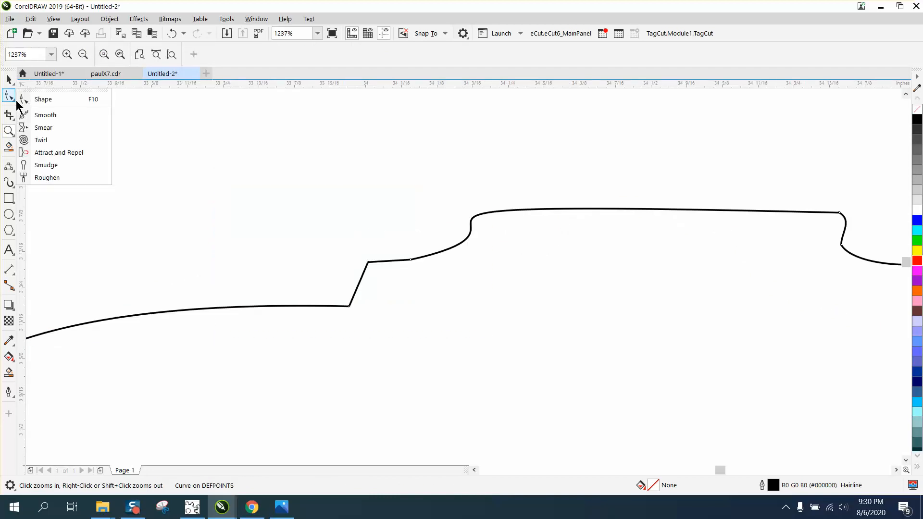
pyautogui.click(52, 117)
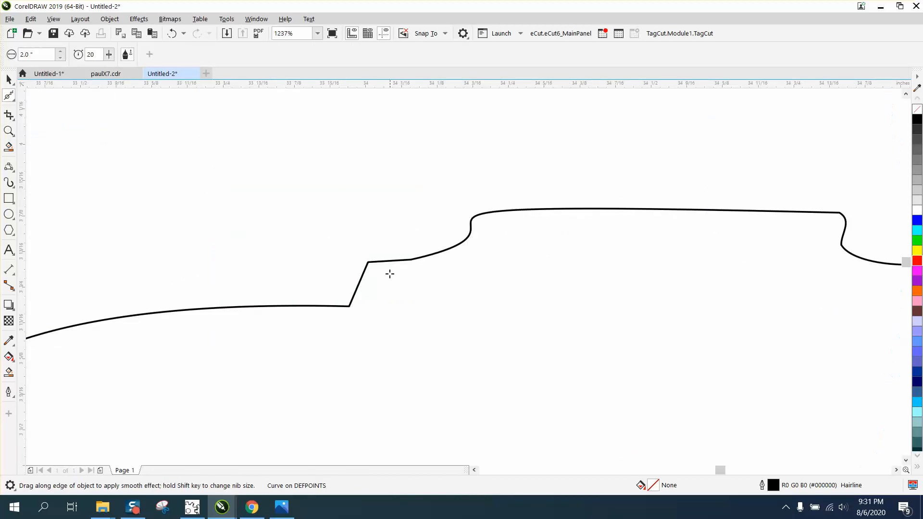
pyautogui.click(14, 100)
pyautogui.click(45, 100)
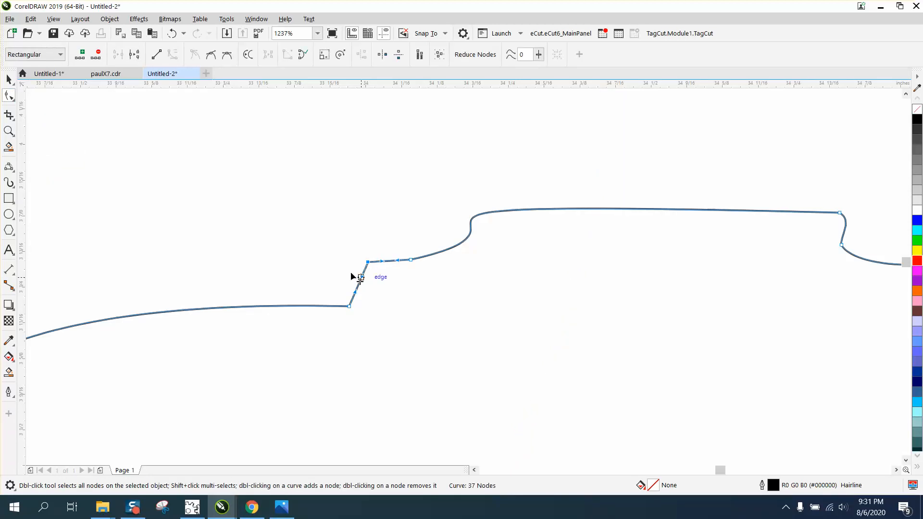
pyautogui.moveTo(360, 275); pyautogui.dragTo(391, 289)
# Delete the middle node of the upper hurricane blade's short inner arc below the Texas border.
pyautogui.scroll(-4, 473, 251)
pyautogui.scroll(-1, 473, 250)
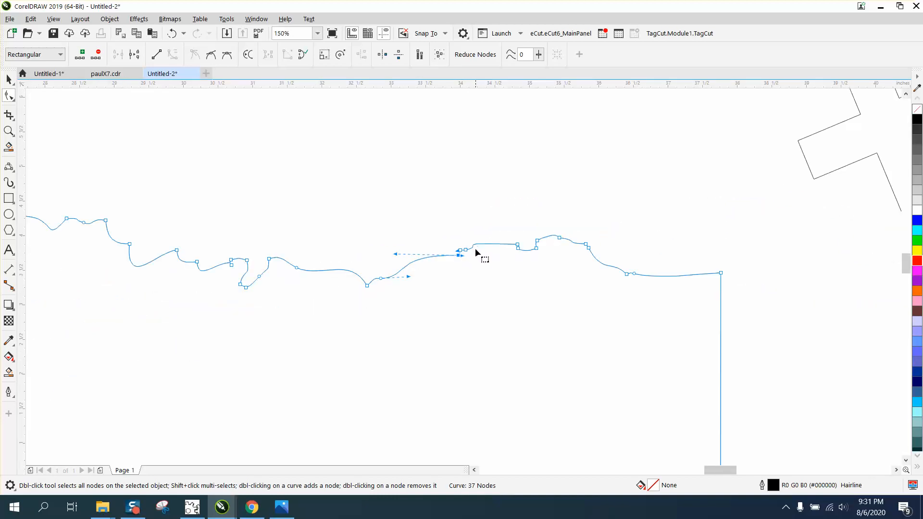
pyautogui.scroll(-1, 475, 260)
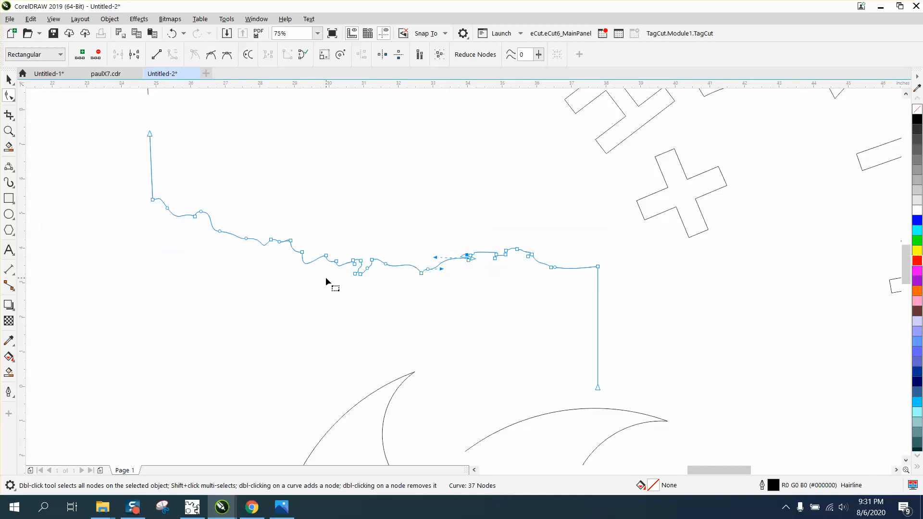
pyautogui.scroll(-1, 385, 307)
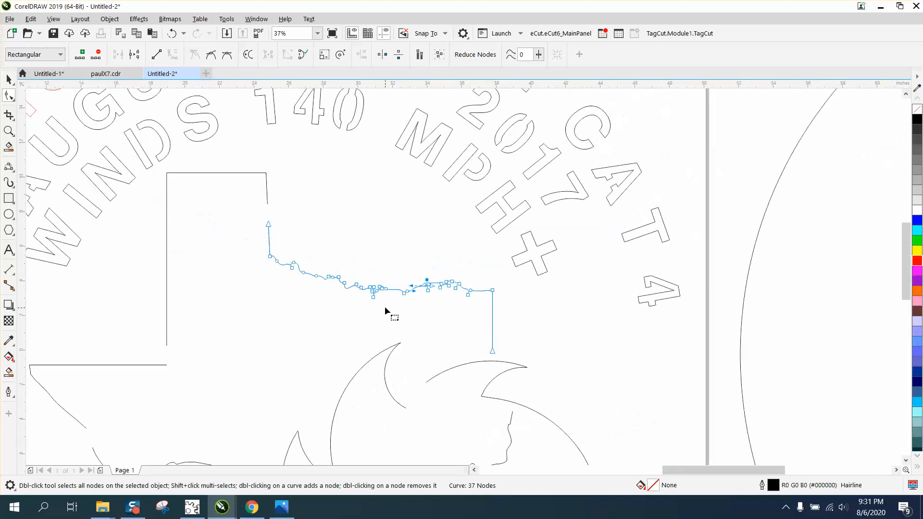
pyautogui.click(385, 371)
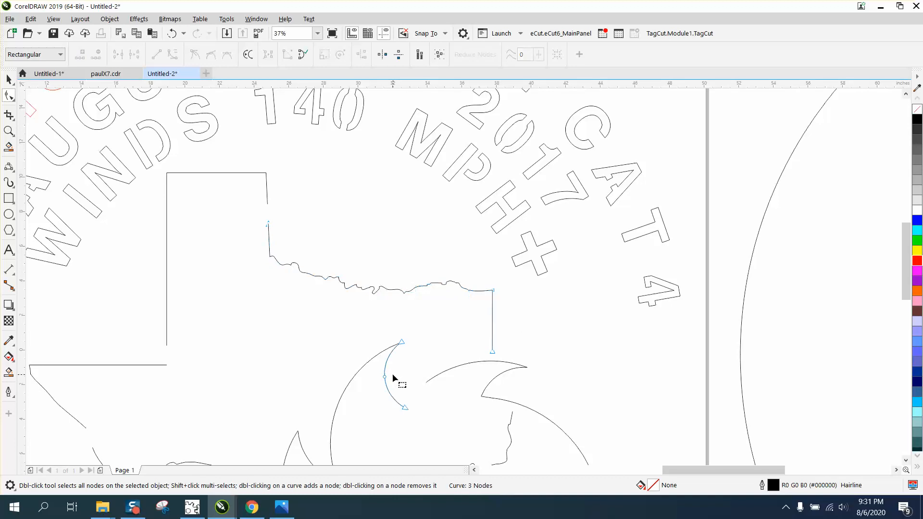
pyautogui.click(9, 130)
pyautogui.scroll(-1, 329, 260)
pyautogui.moveTo(302, 312); pyautogui.dragTo(496, 407)
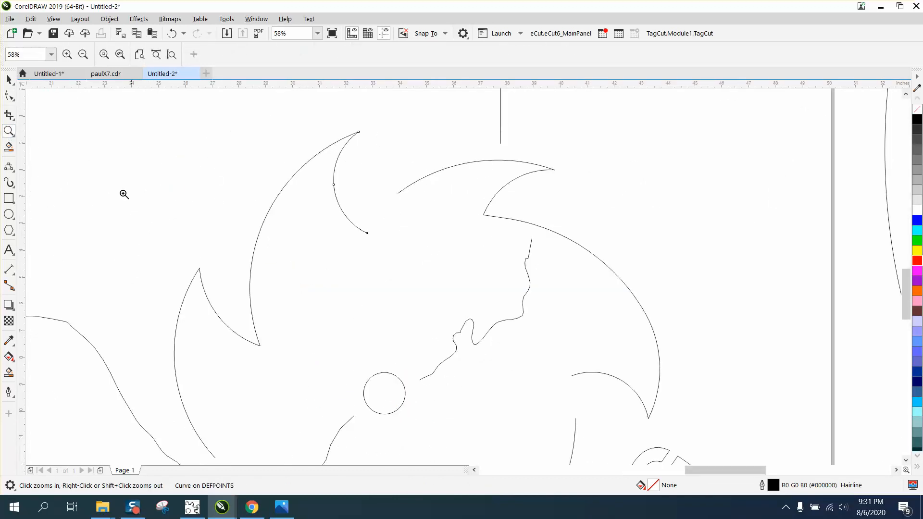
pyautogui.click(9, 96)
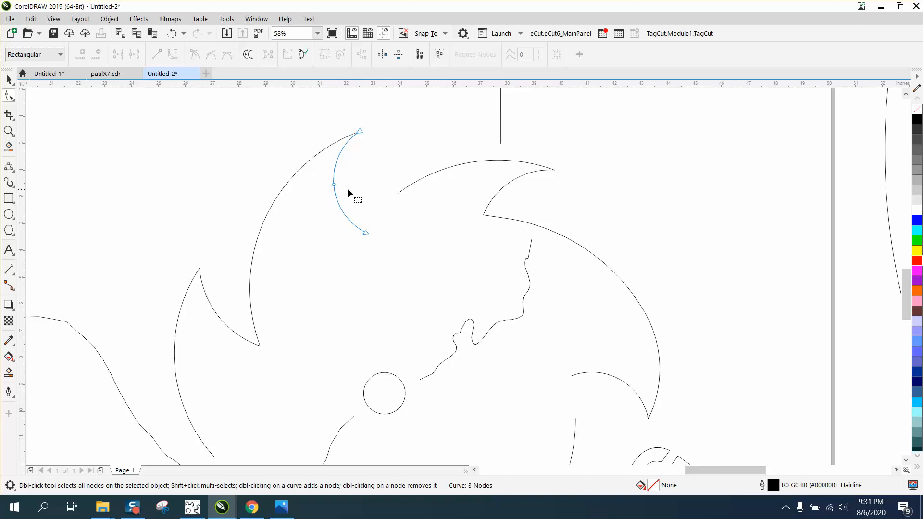
pyautogui.click(333, 184)
pyautogui.press('Delete')
# Delete the middle node of the upper blade's long outer arc and display the nodes of the two arcs of the western blade.
pyautogui.click(294, 178)
pyautogui.moveTo(281, 227); pyautogui.dragTo(299, 232)
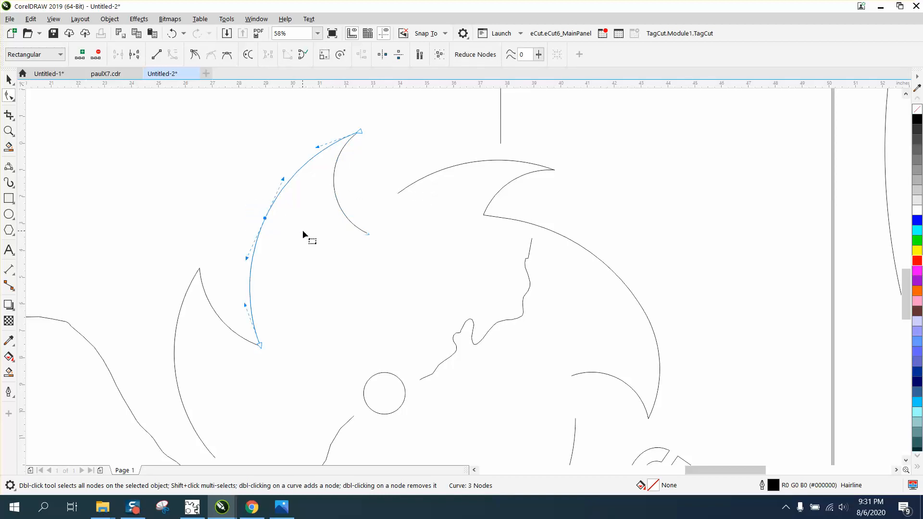
pyautogui.press('Delete')
pyautogui.click(223, 321)
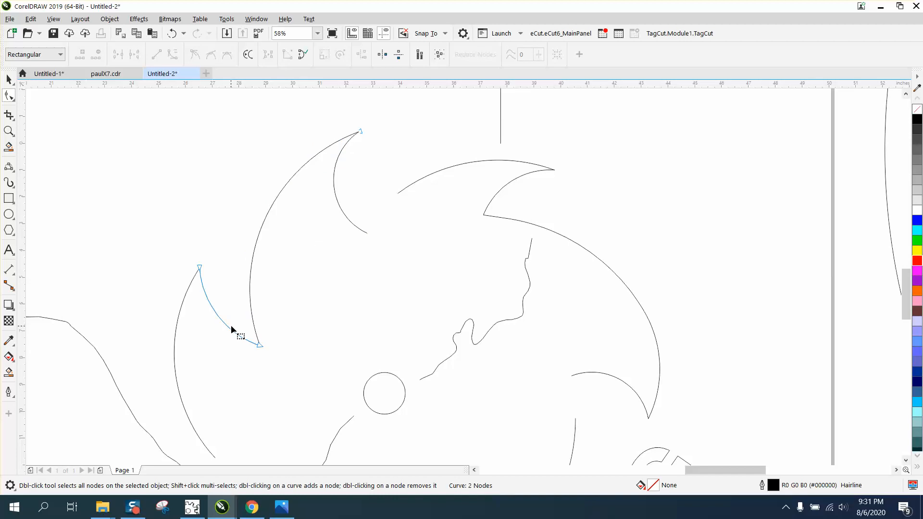
pyautogui.scroll(-2, 238, 307)
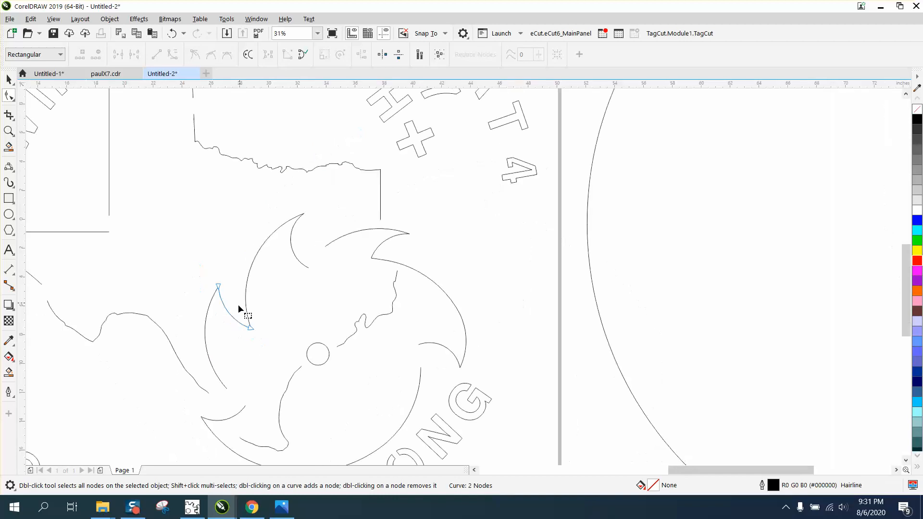
pyautogui.click(207, 358)
pyautogui.moveTo(175, 210); pyautogui.dragTo(176, 251)
# Lasso the four arcs of the two western hurricane blades and join them with Join Curves, using Extend and a 0.02 inch gap tolerance.
pyautogui.click(14, 83)
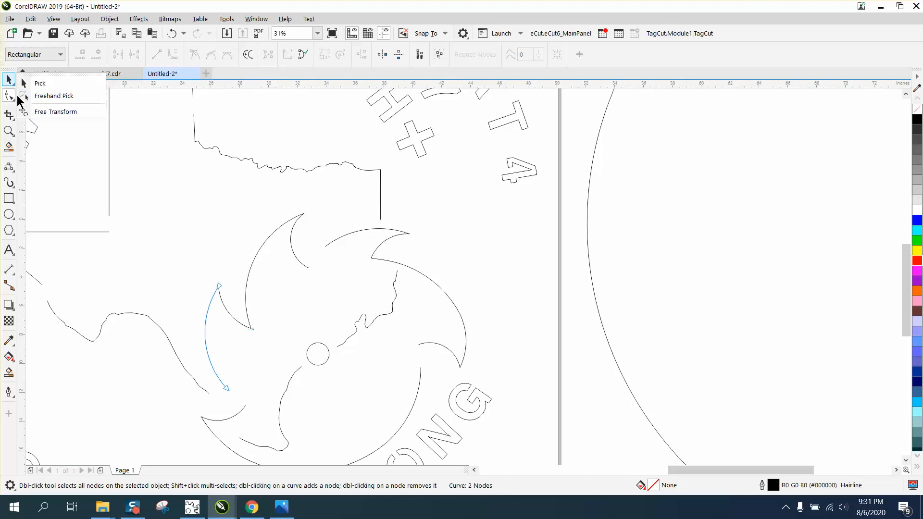
pyautogui.click(23, 96)
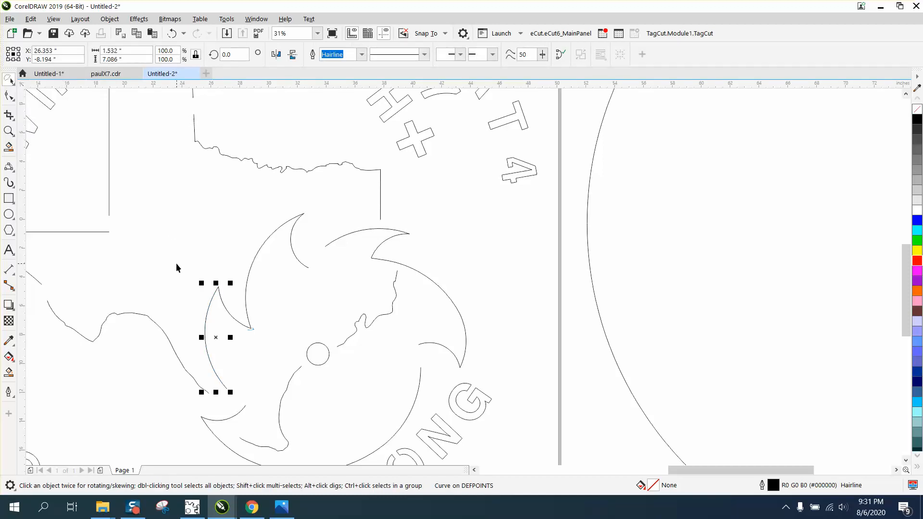
pyautogui.moveTo(176, 264); pyautogui.dragTo(197, 359)
pyautogui.moveTo(318, 272); pyautogui.dragTo(315, 224)
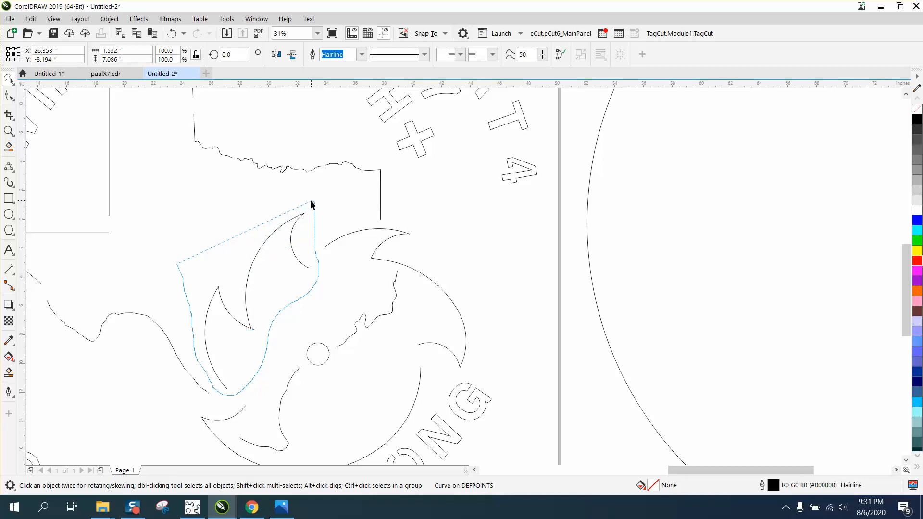
pyautogui.moveTo(312, 205); pyautogui.dragTo(312, 207)
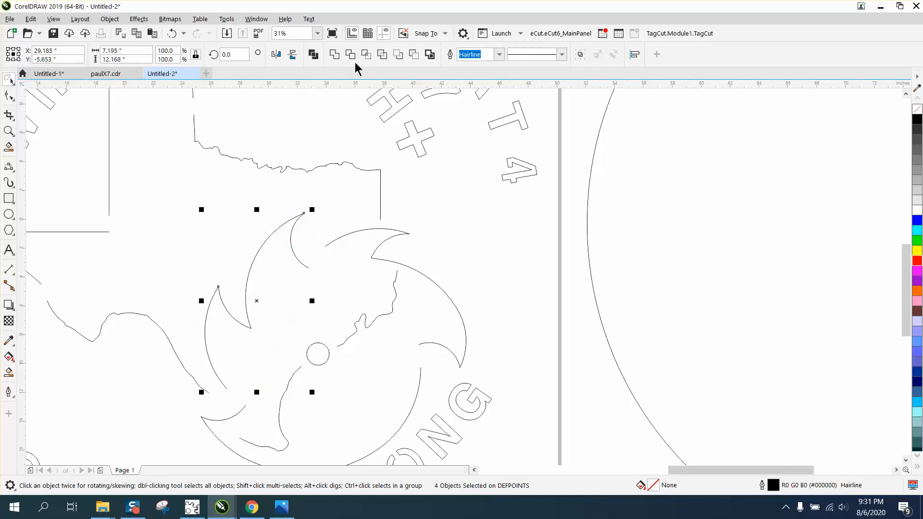
pyautogui.click(262, 22)
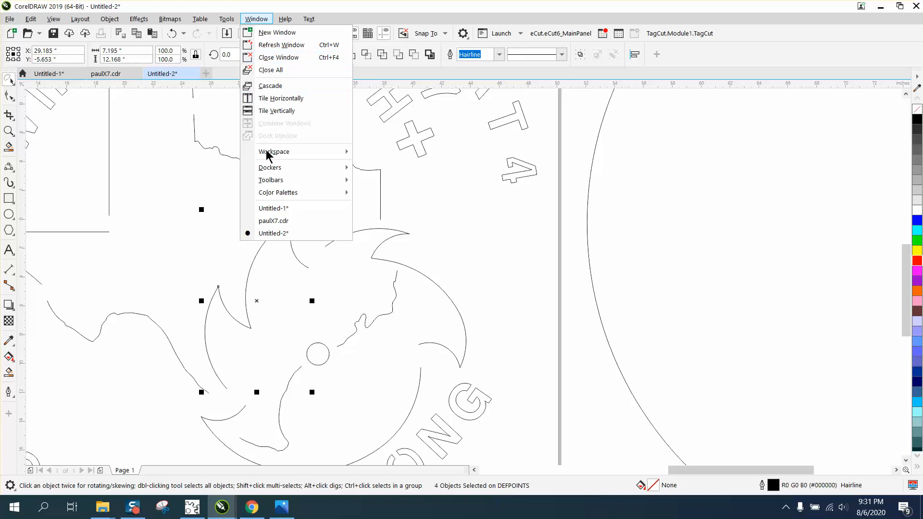
pyautogui.moveTo(267, 169)
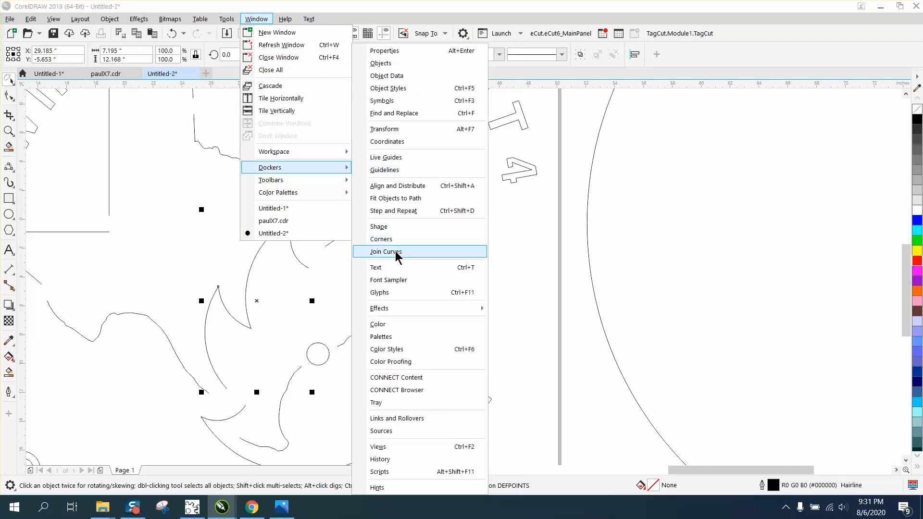
pyautogui.click(416, 250)
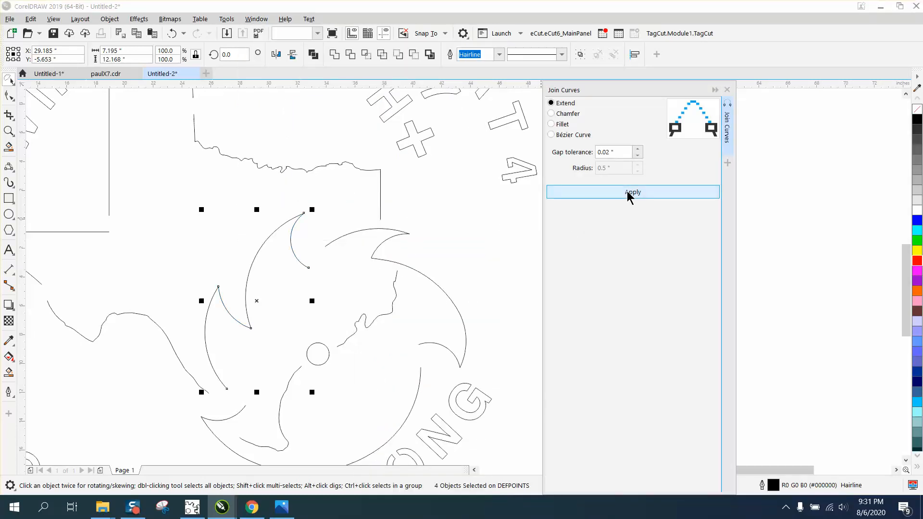
pyautogui.click(626, 195)
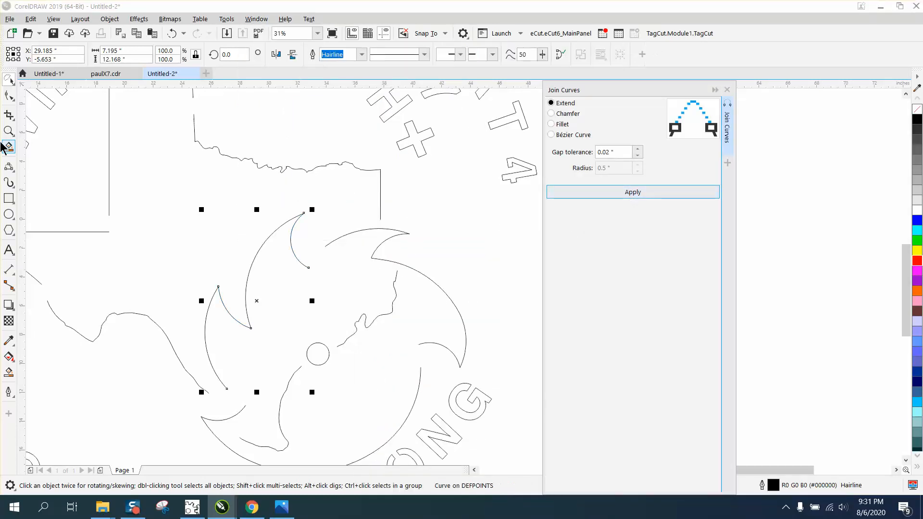
# Test the join by moving the hurricane blade curve up and to the left with the Pick tool, and undo the move.
pyautogui.click(142, 132)
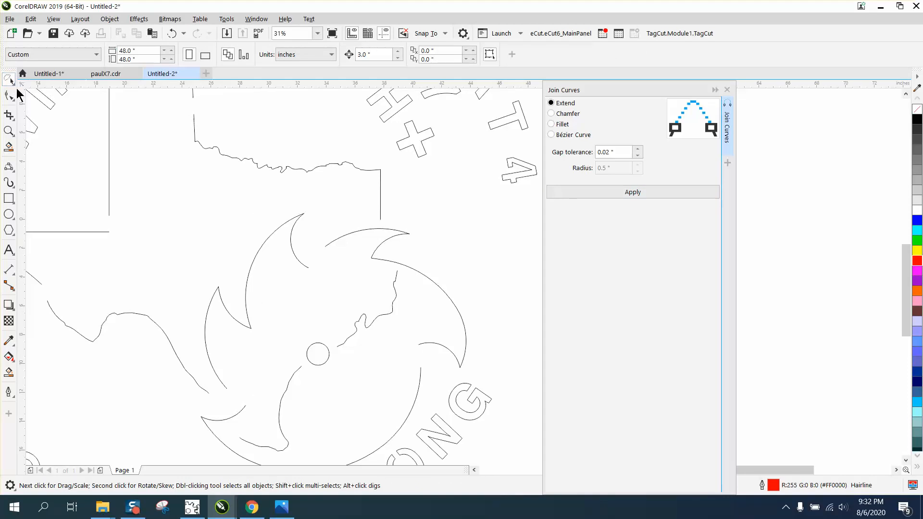
pyautogui.click(13, 83)
pyautogui.click(42, 82)
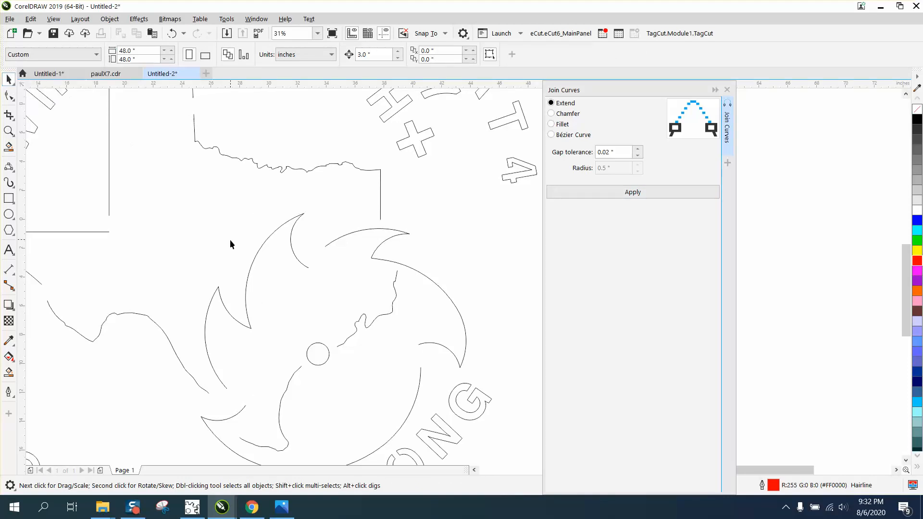
pyautogui.click(255, 260)
pyautogui.moveTo(254, 260); pyautogui.dragTo(202, 225)
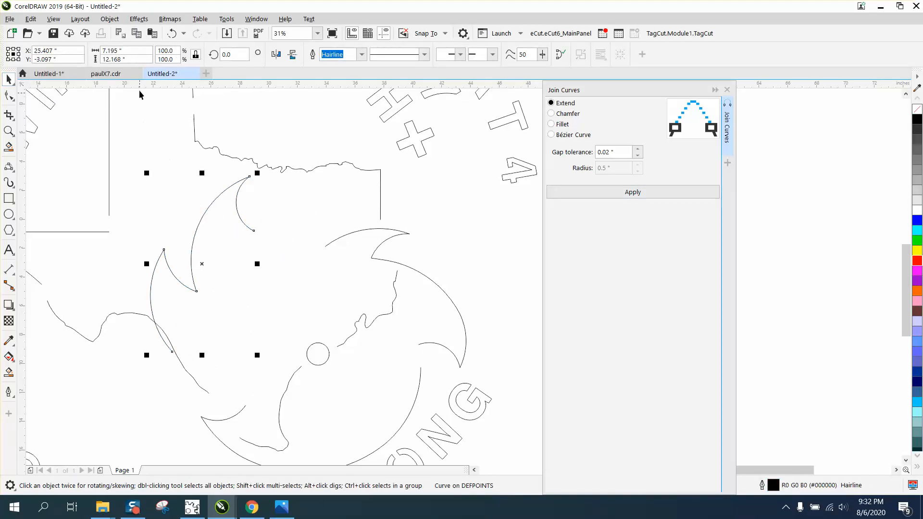
pyautogui.click(173, 33)
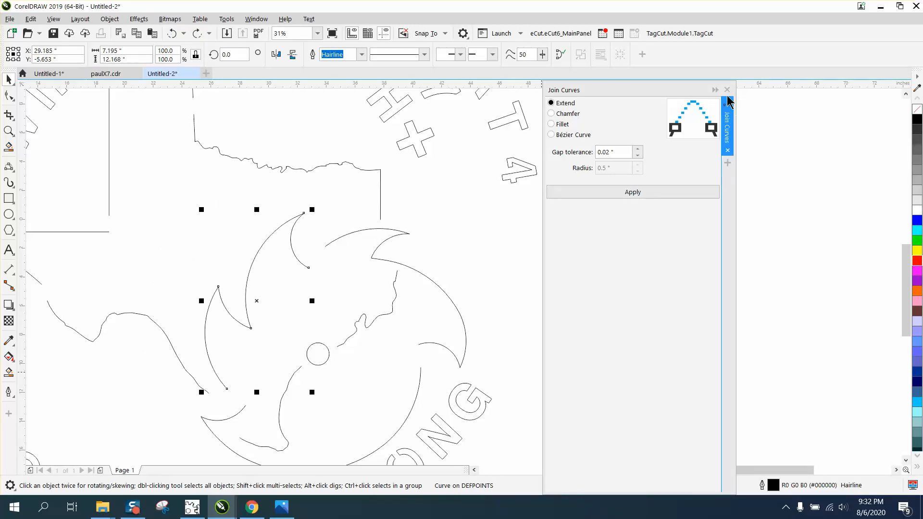
# Close the Join Curves docker and select all nodes of the joined blade curve with the Shape tool.
pyautogui.click(727, 150)
pyautogui.click(8, 95)
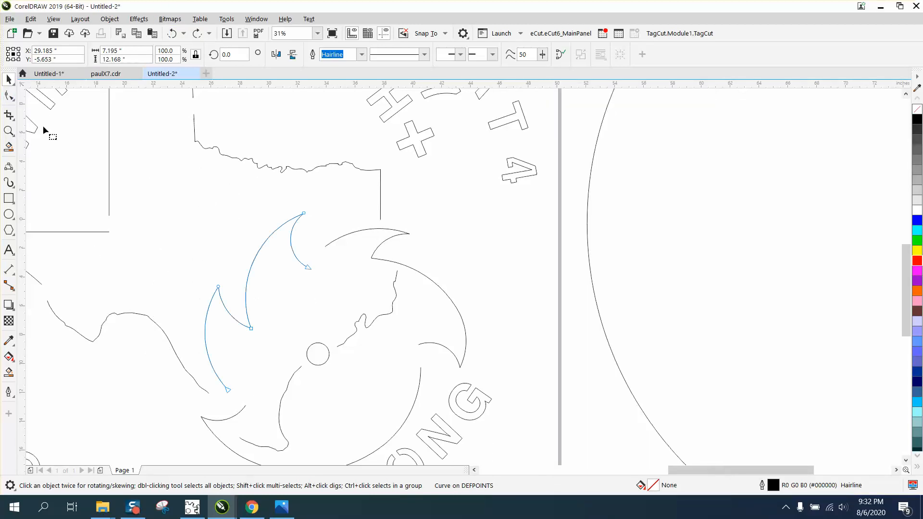
pyautogui.moveTo(339, 389); pyautogui.dragTo(340, 390)
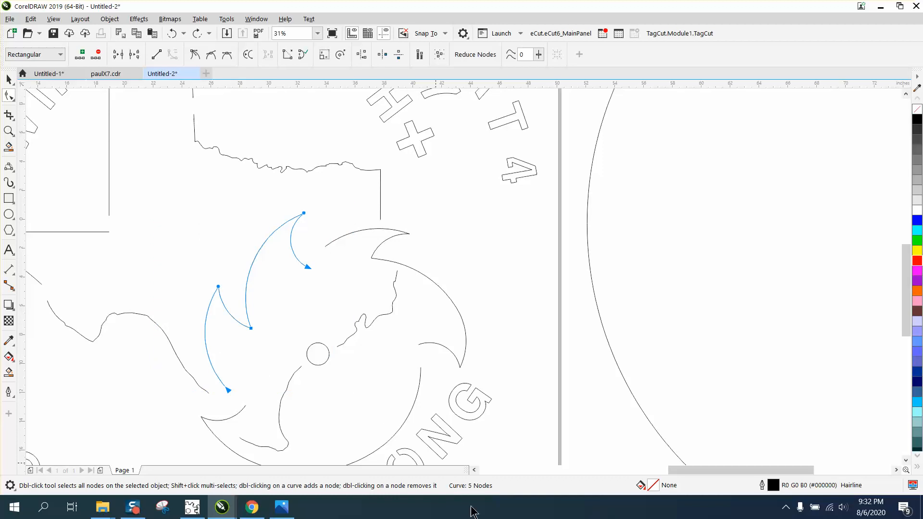
# Set the nudge distance to 50 inches and nudge the large outer circle left once so it surrounds the stencil design.
pyautogui.scroll(-1, 407, 434)
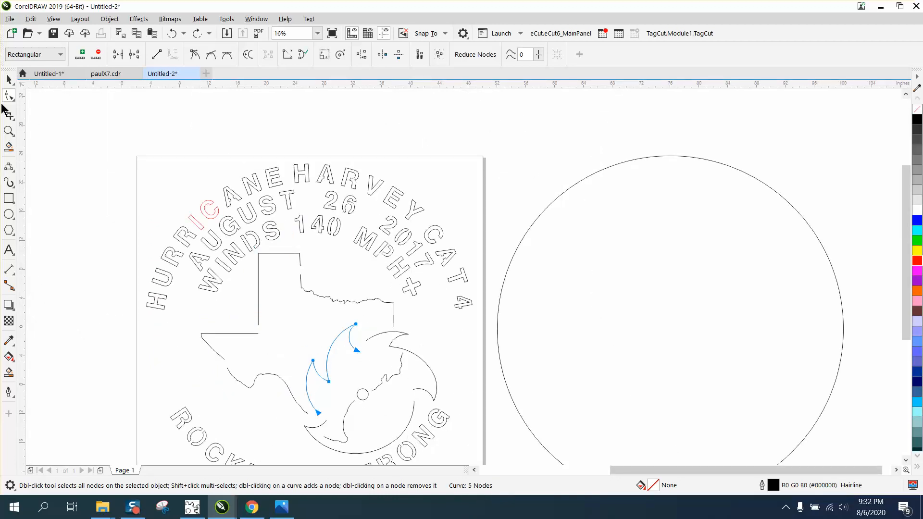
pyautogui.click(8, 79)
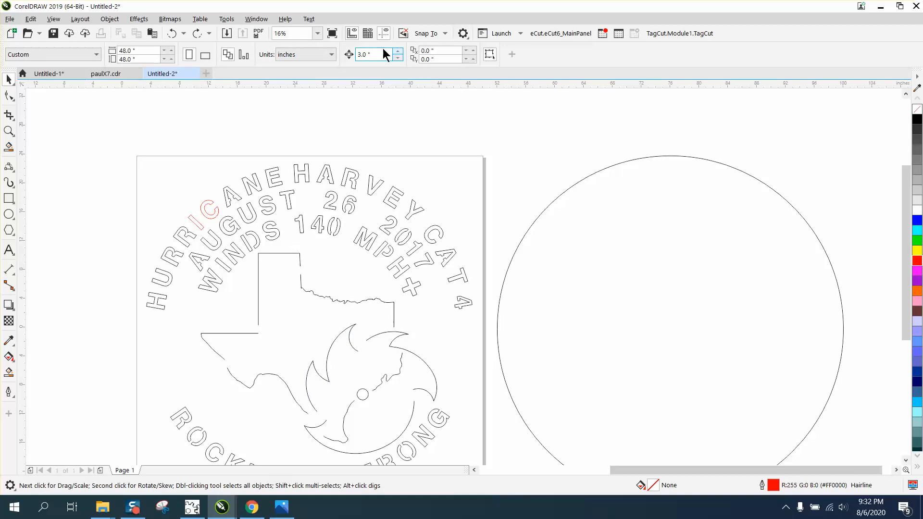
pyautogui.click(380, 54)
pyautogui.write('50')
pyautogui.click(608, 168)
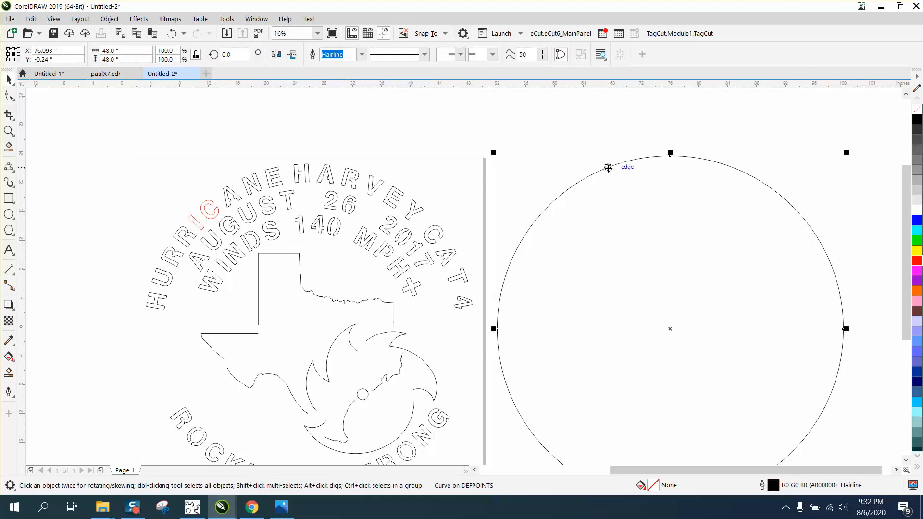
pyautogui.press('Left')
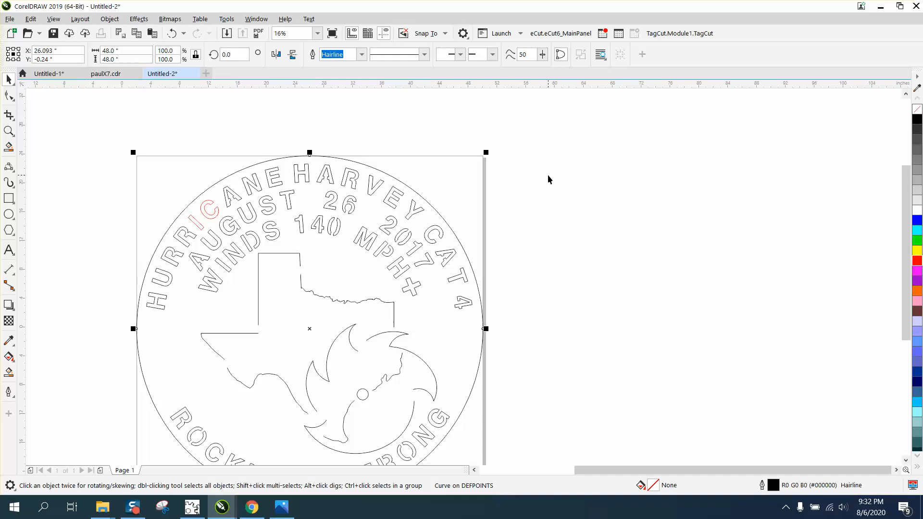
pyautogui.scroll(-1, 547, 175)
pyautogui.press('z')
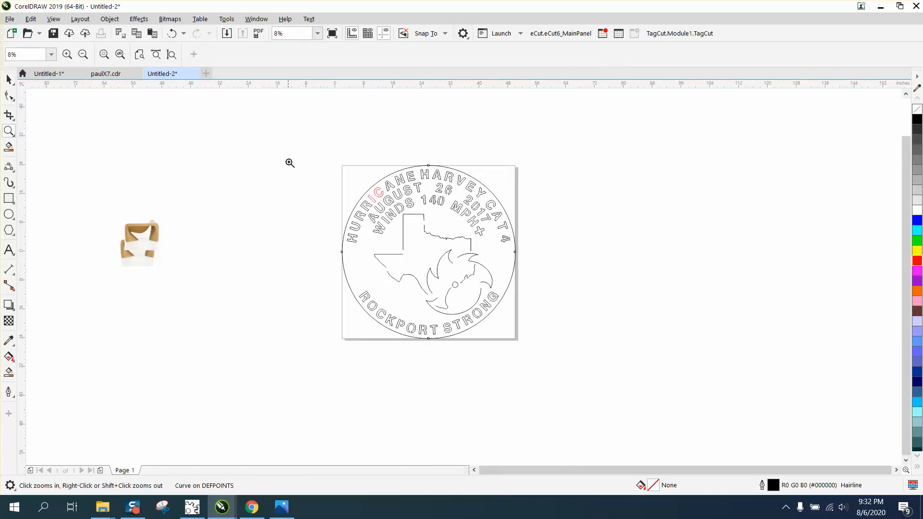
pyautogui.moveTo(288, 160); pyautogui.dragTo(659, 375)
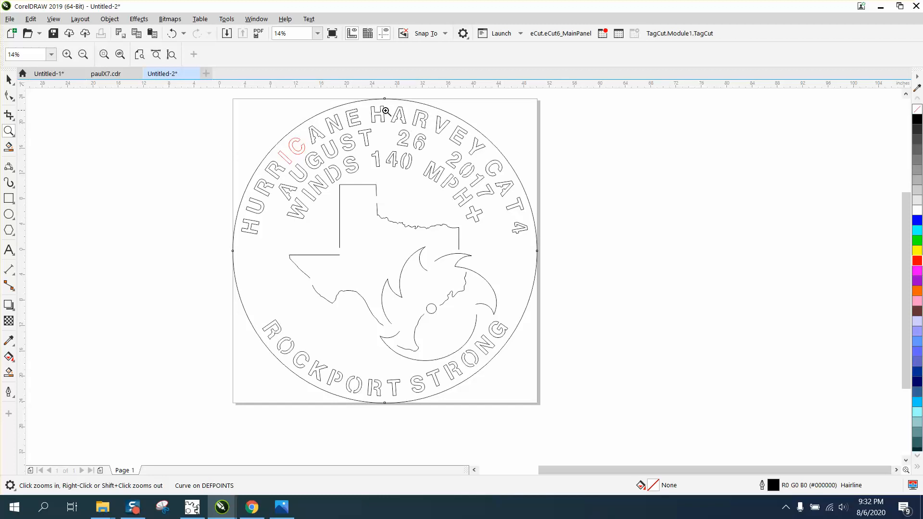
pyautogui.click(9, 79)
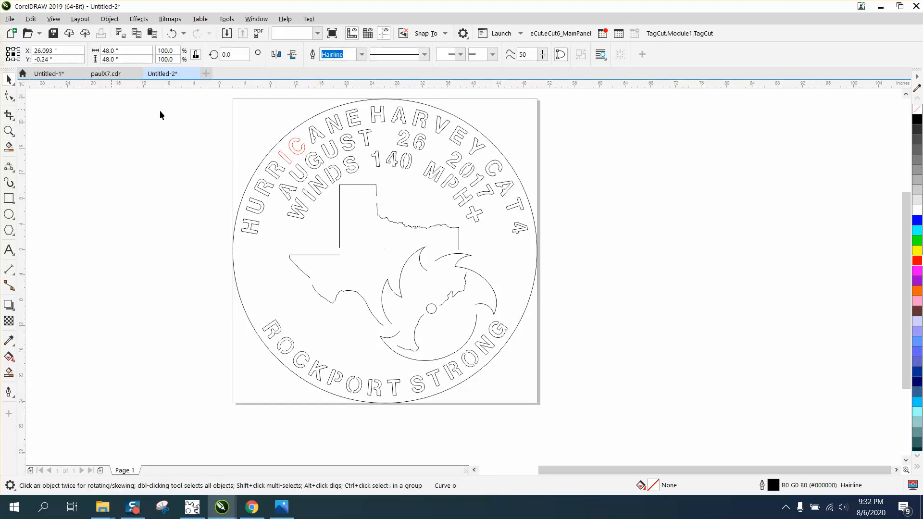
pyautogui.click(236, 114)
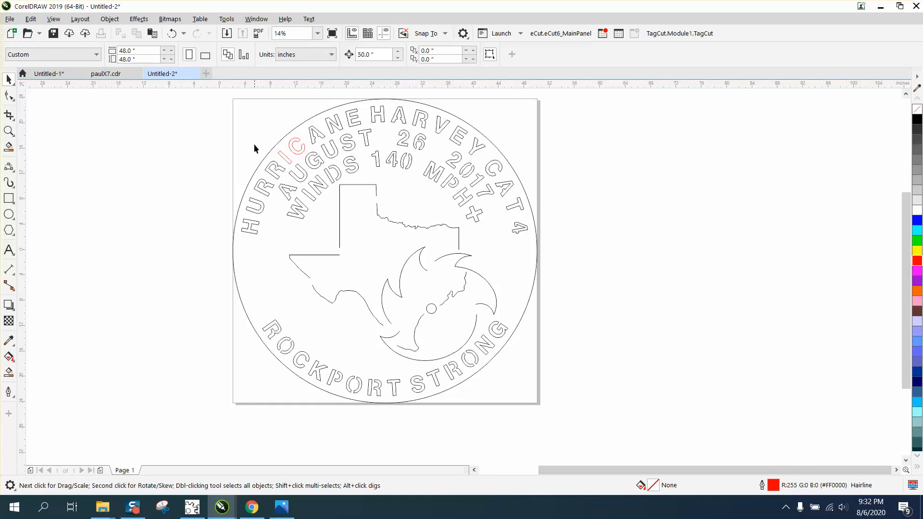